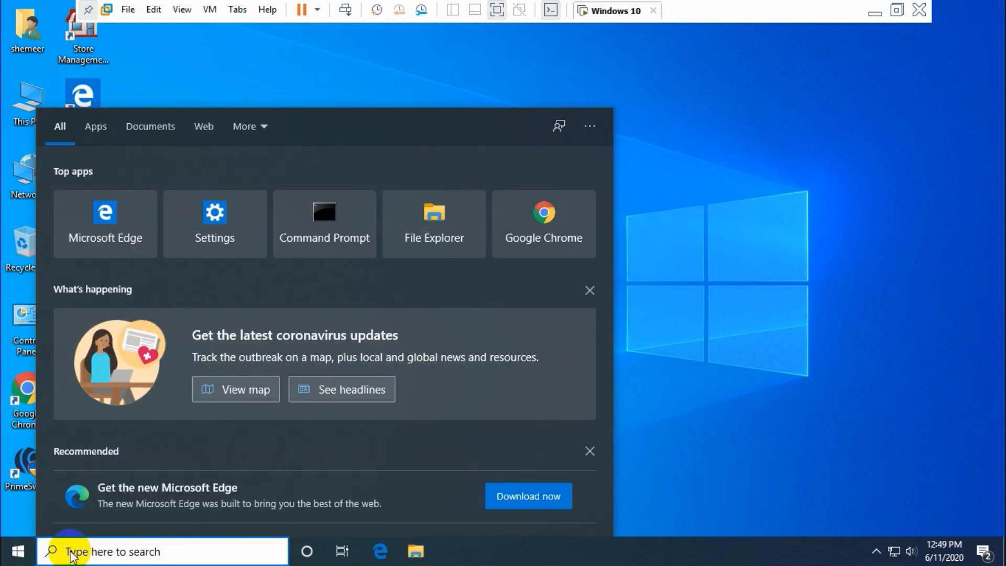
# Step: Launch the Settings app from a Start search for 'se'
pyautogui.write('se')
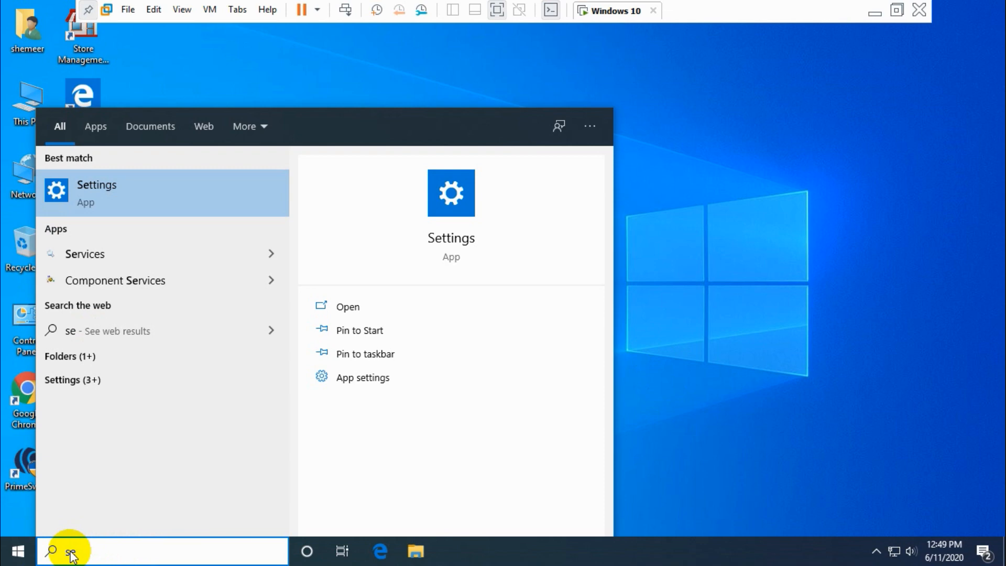
pyautogui.press('Return')
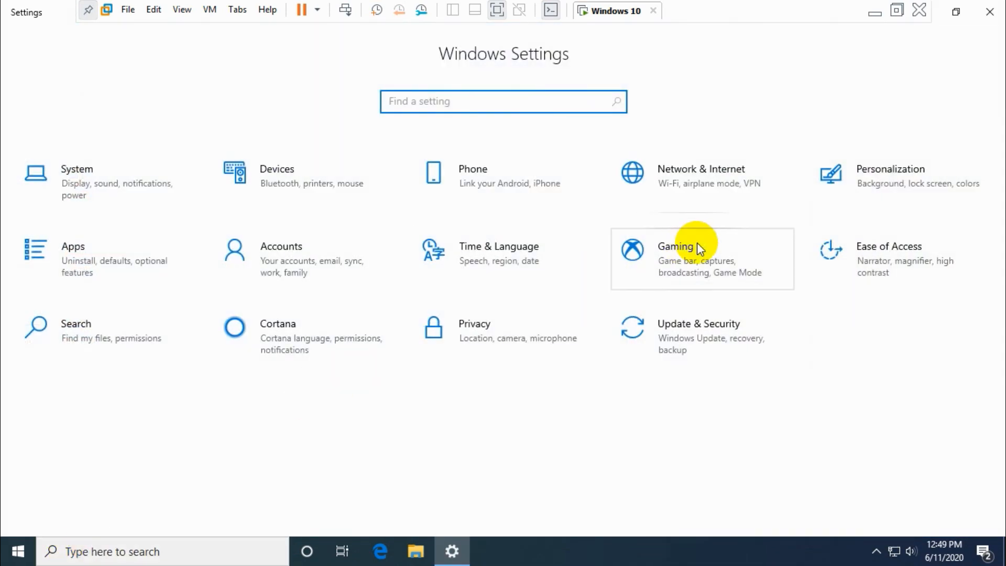
# Step: Go into Update & Security and show its Recovery page
pyautogui.click(671, 338)
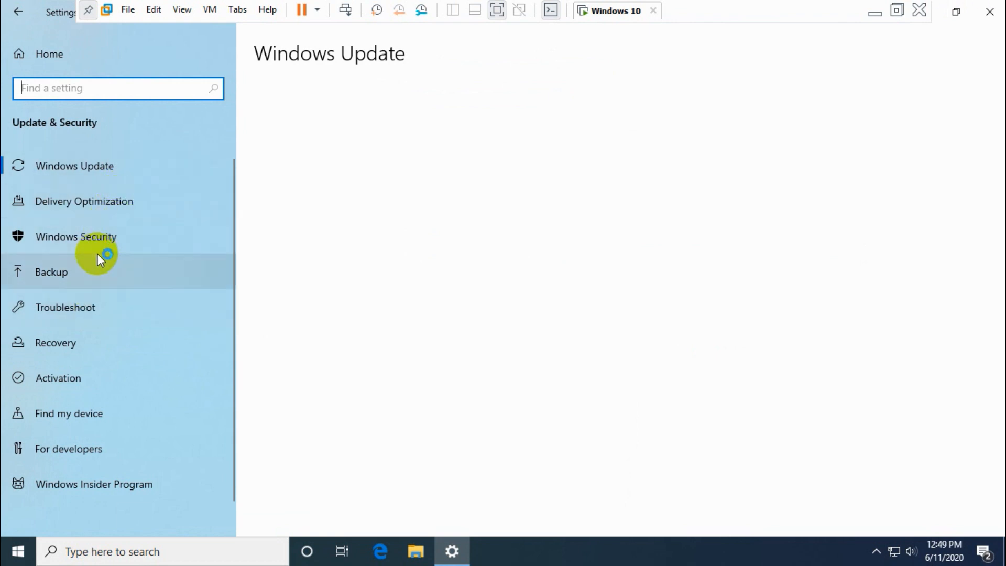
pyautogui.click(78, 343)
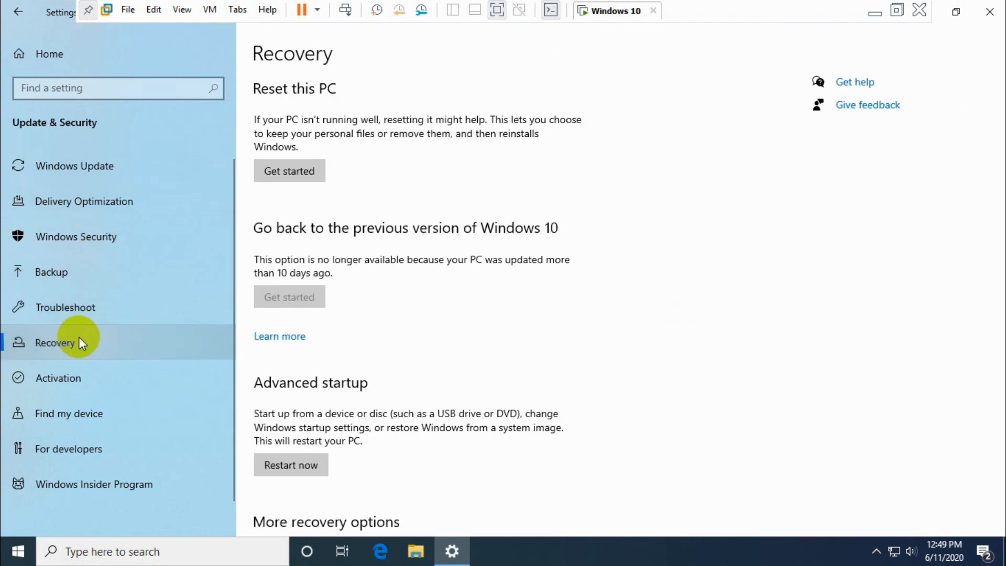
# Step: Set Reset this PC to Remove everything with data drives On, and start the reset
pyautogui.click(292, 167)
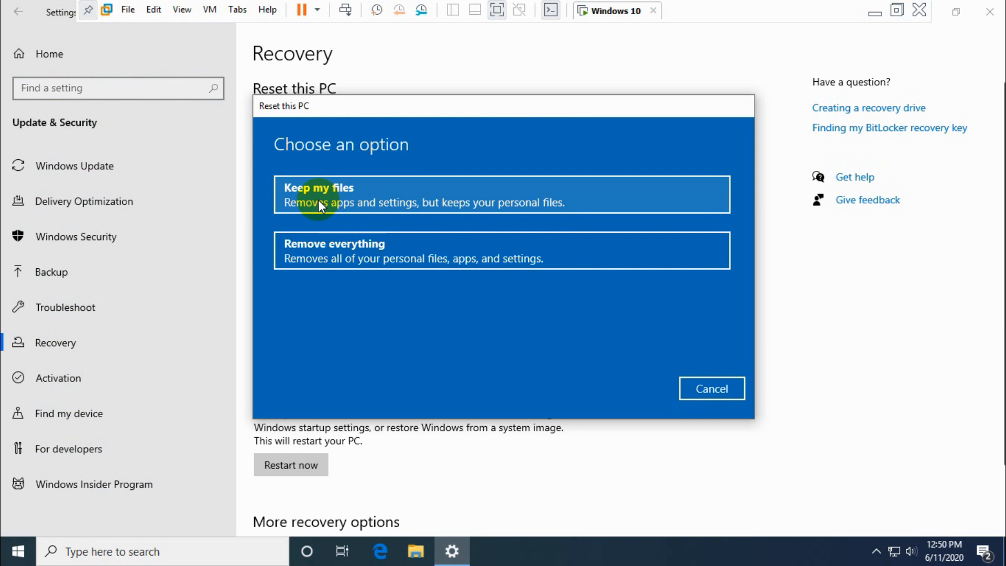
pyautogui.click(347, 259)
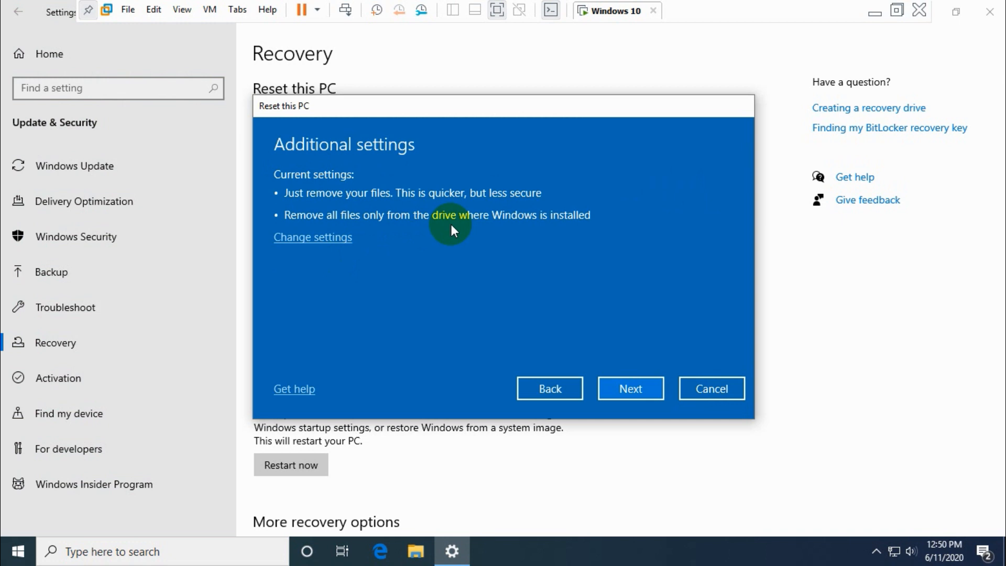
pyautogui.click(339, 236)
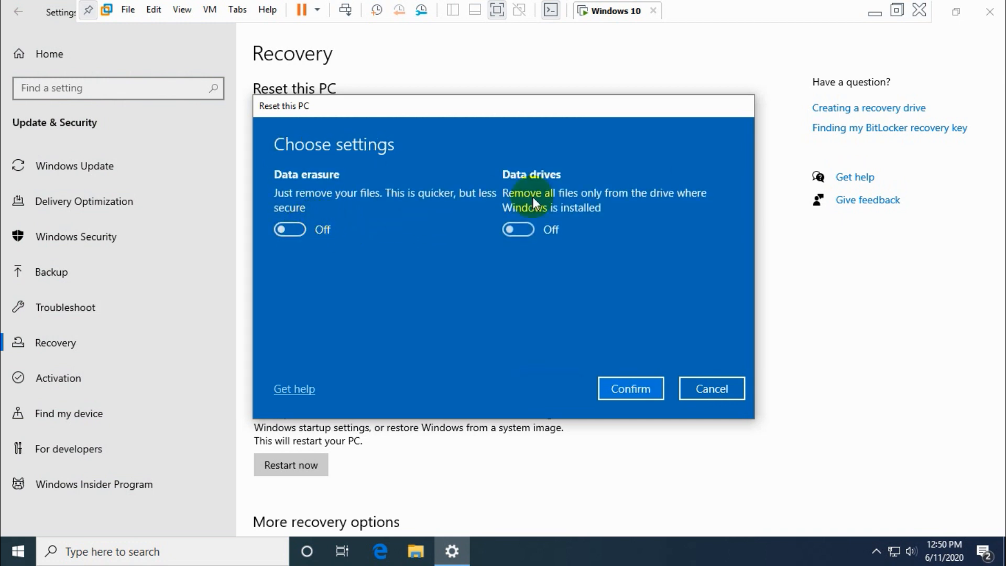
pyautogui.click(519, 230)
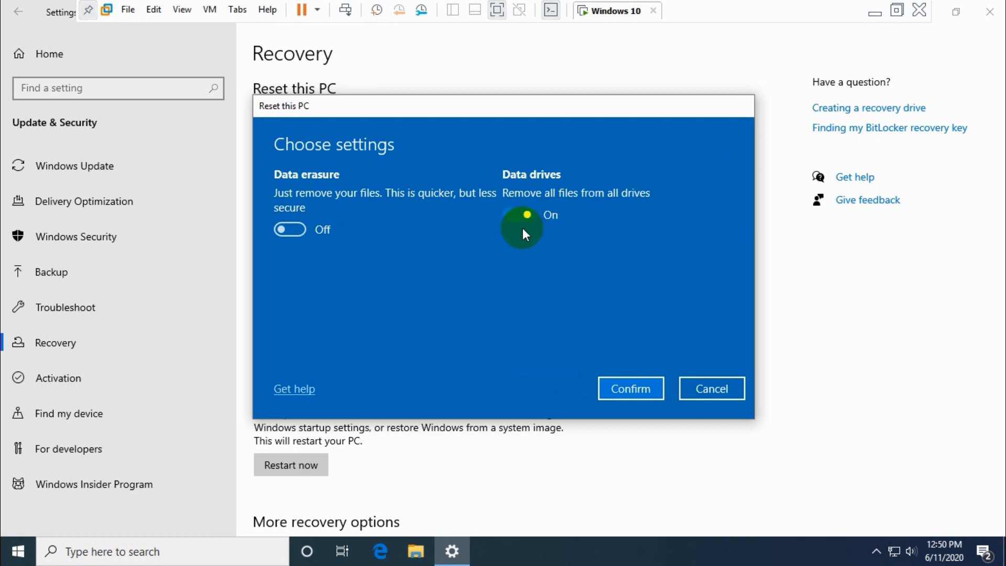
pyautogui.click(630, 387)
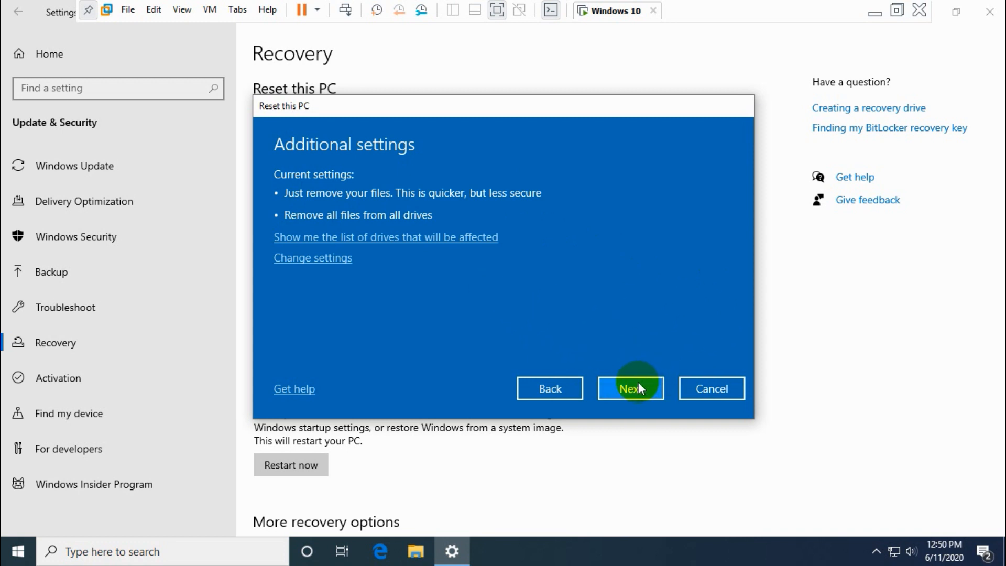
pyautogui.click(638, 387)
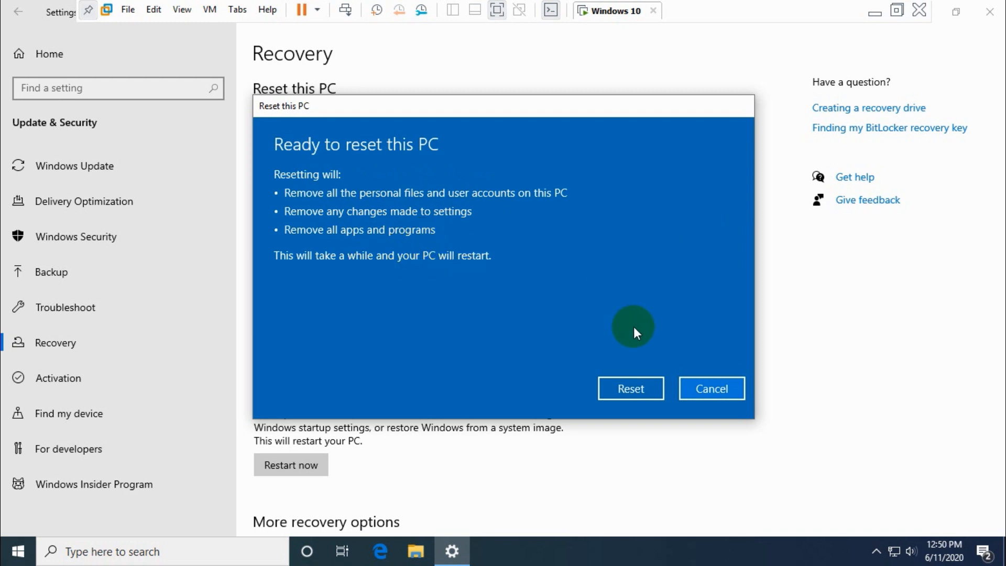
pyautogui.click(634, 386)
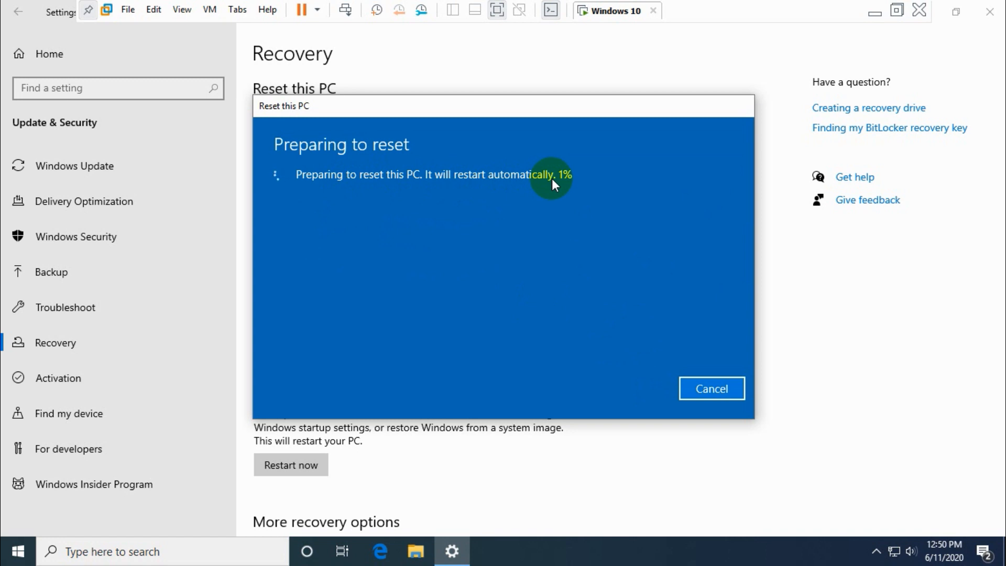
# Step: Leave and re-enter the VM's full-screen view while the PC resets
pyautogui.click(897, 8)
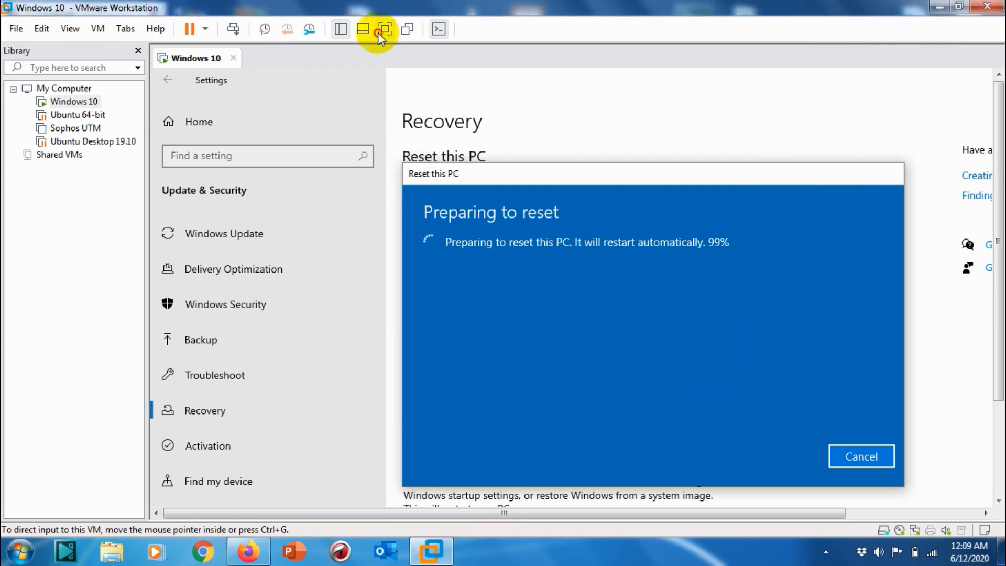
pyautogui.click(385, 29)
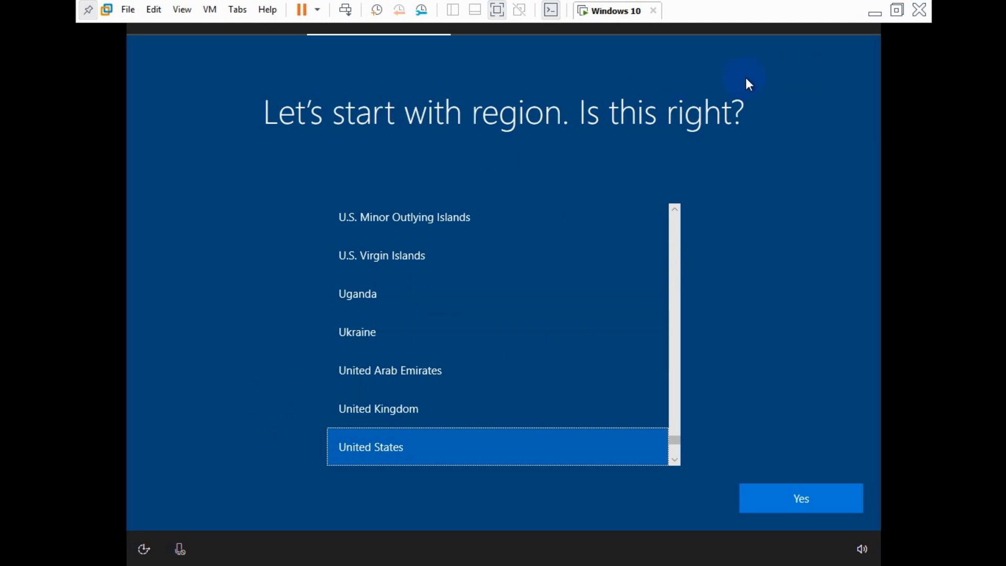
# Step: Confirm United States region and US keyboard layout, skipping a second layout
pyautogui.click(510, 440)
pyautogui.click(789, 495)
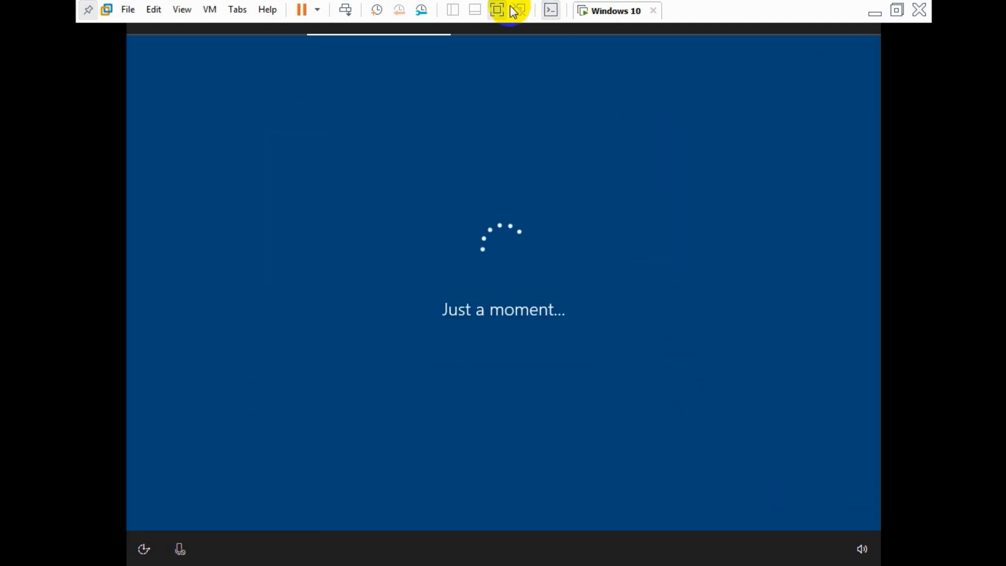
pyautogui.click(512, 11)
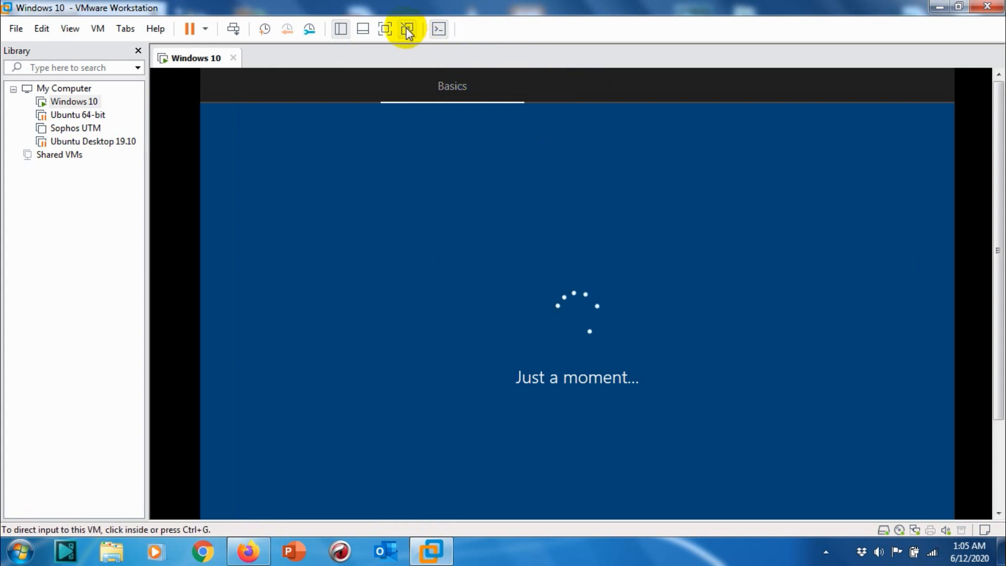
pyautogui.click(386, 28)
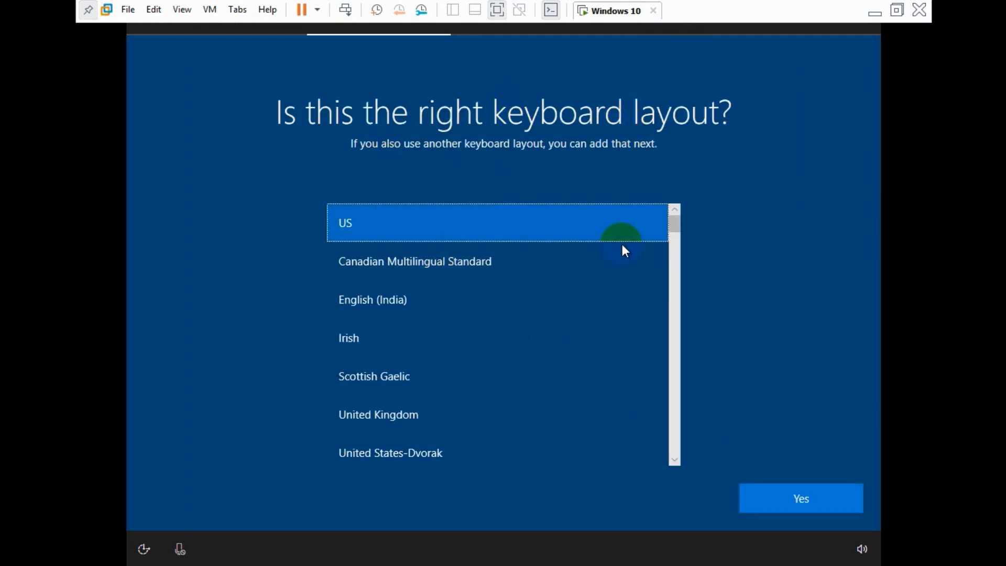
pyautogui.click(770, 495)
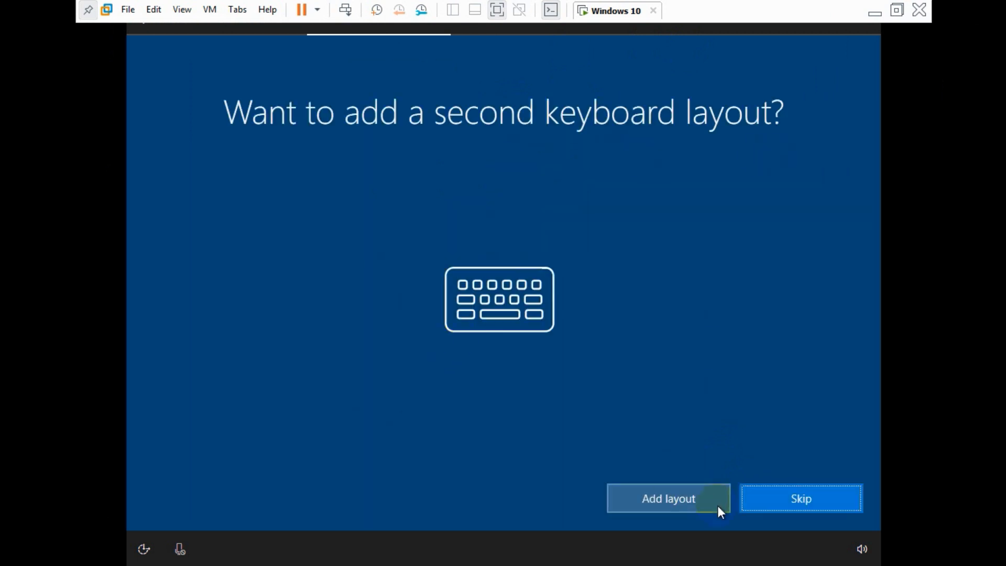
pyautogui.click(804, 497)
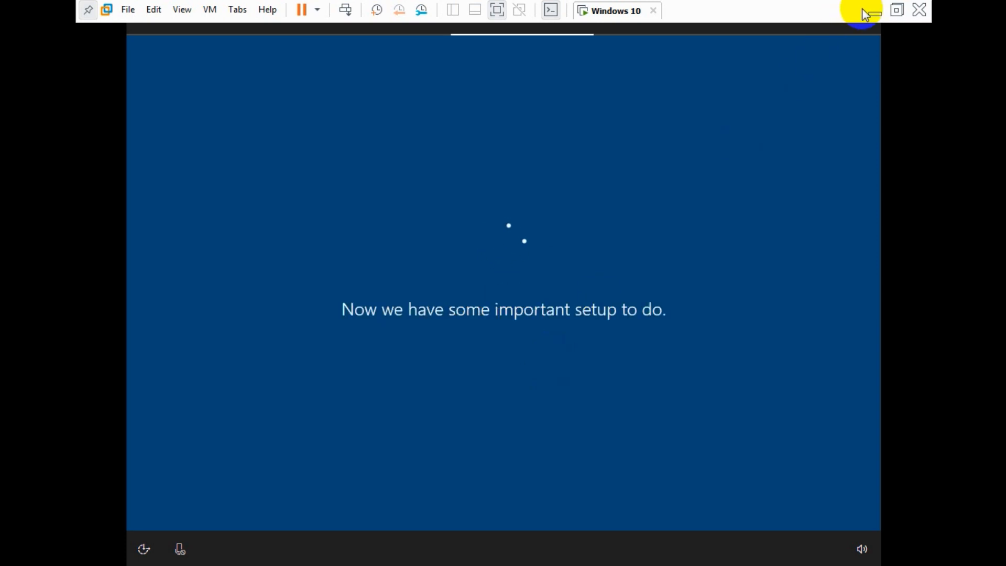
pyautogui.click(893, 12)
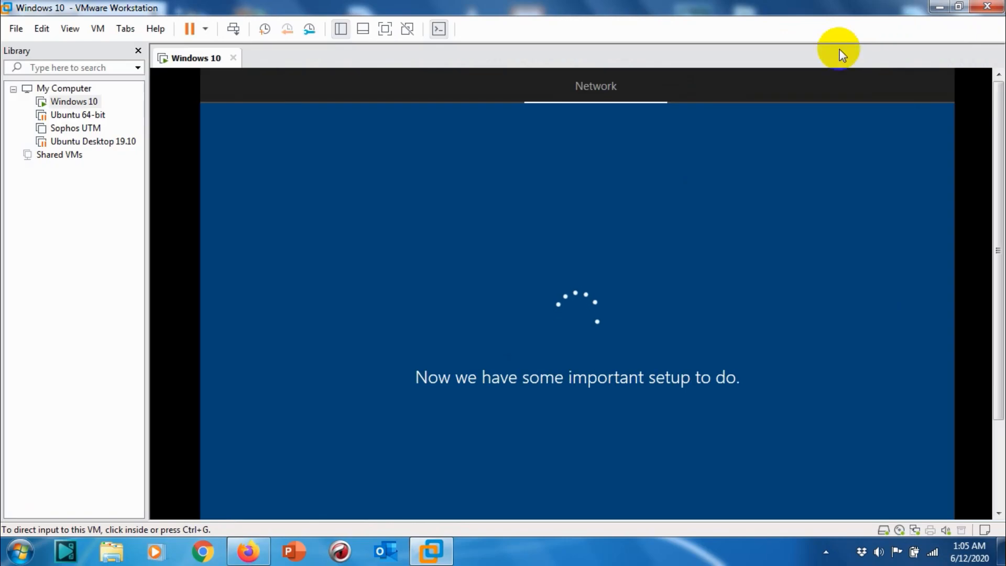
pyautogui.moveTo(1002, 141); pyautogui.dragTo(1002, 189)
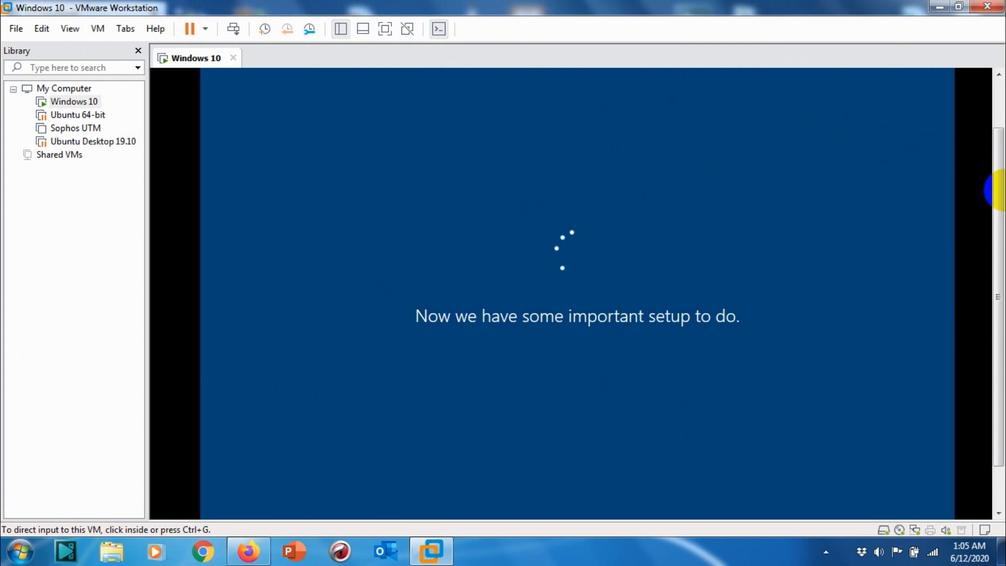
# Step: Accept the Windows 10 license agreement in full-screen view
pyautogui.click(386, 30)
pyautogui.click(805, 154)
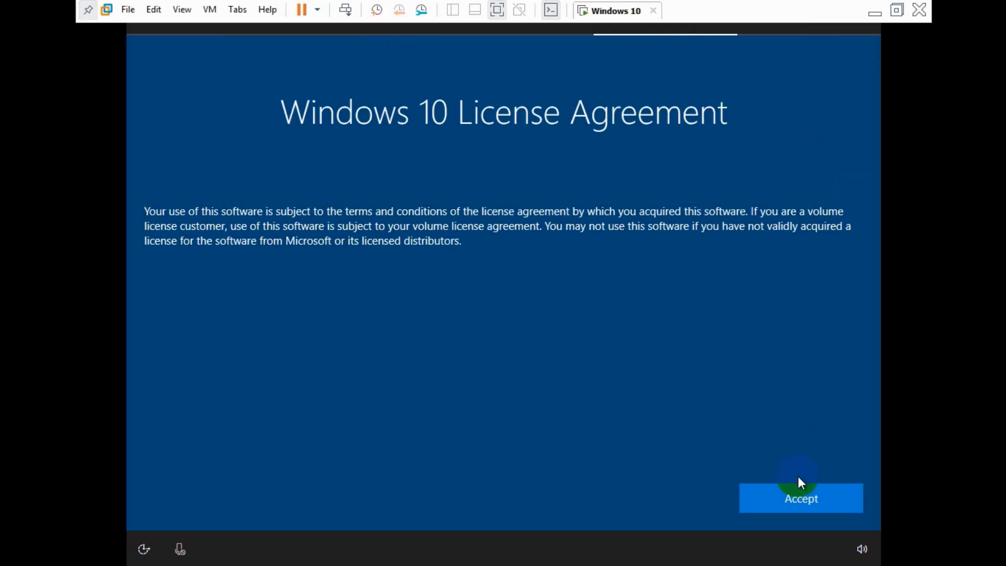
pyautogui.click(811, 495)
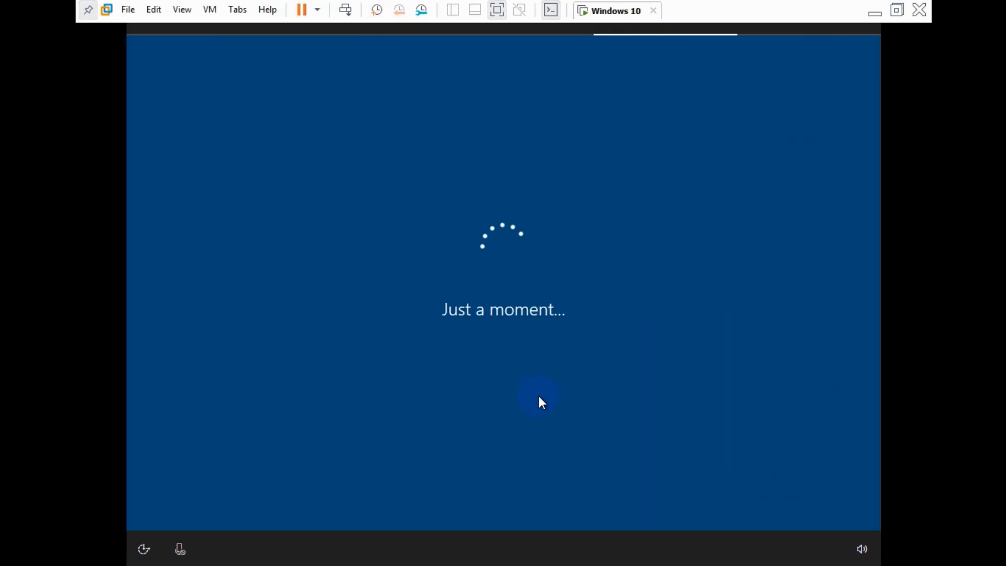
# Step: Choose Set up for personal use, then Offline account with Limited experience
pyautogui.click(896, 13)
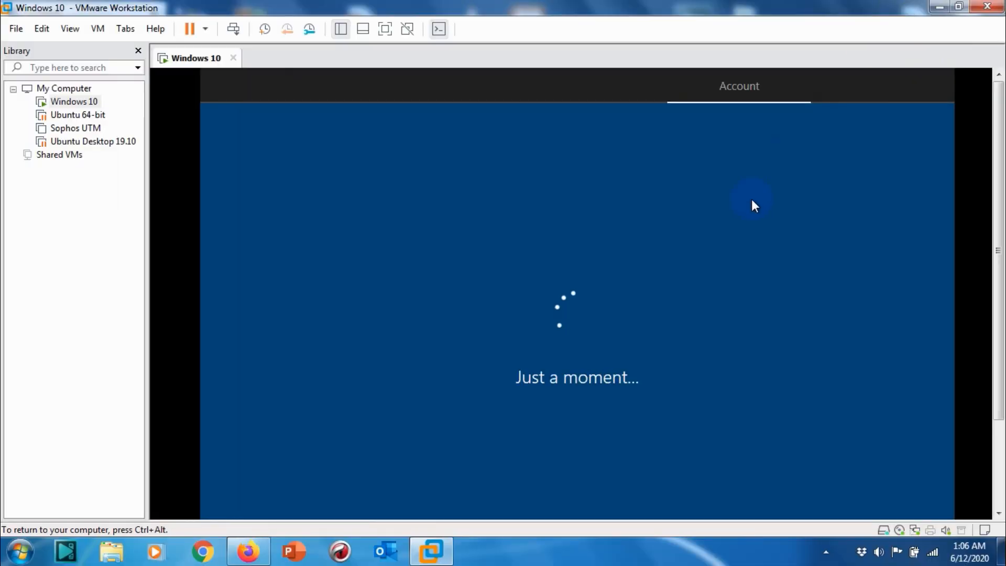
pyautogui.moveTo(997, 160); pyautogui.dragTo(995, 204)
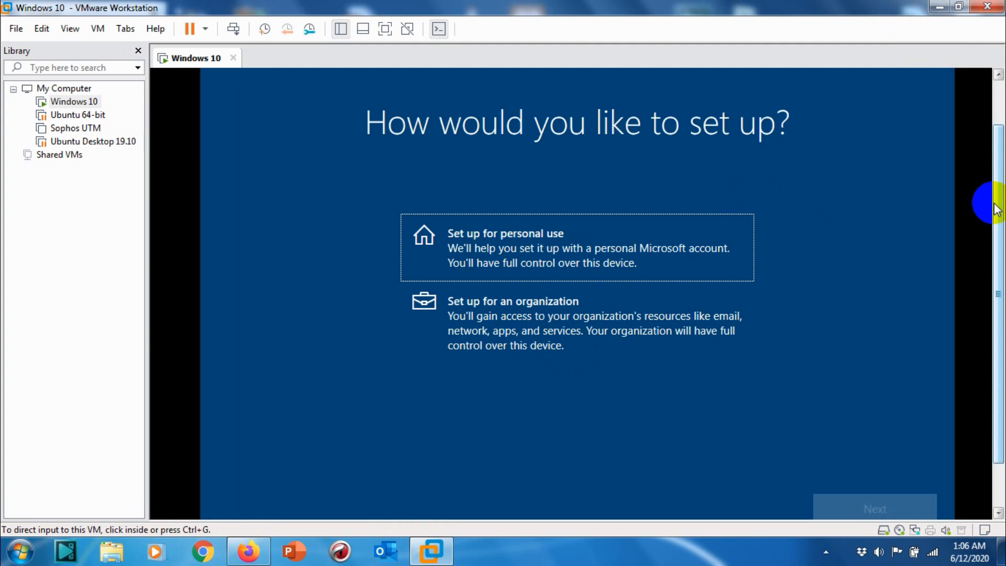
pyautogui.click(850, 415)
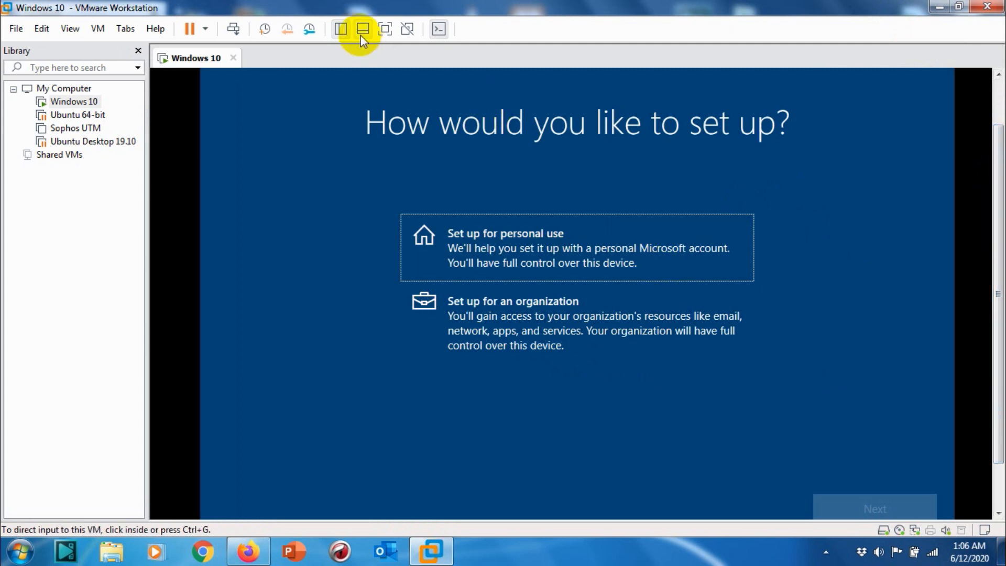
pyautogui.click(384, 29)
pyautogui.click(420, 241)
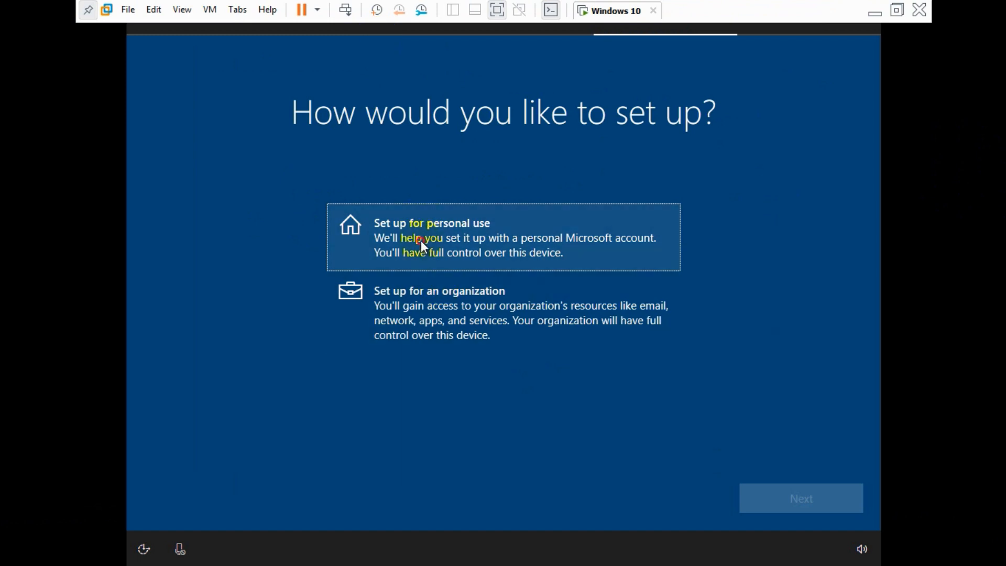
pyautogui.click(807, 499)
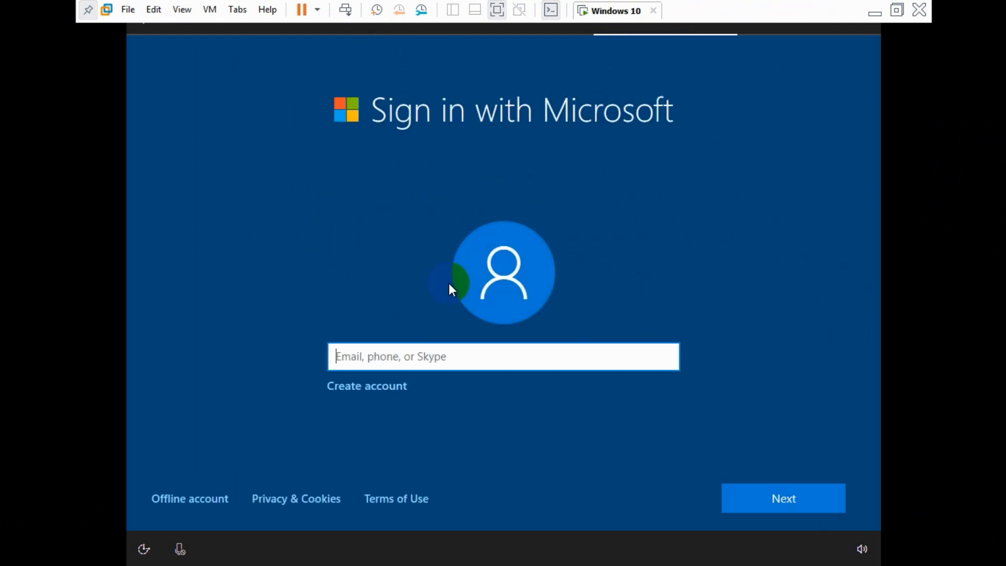
pyautogui.click(207, 505)
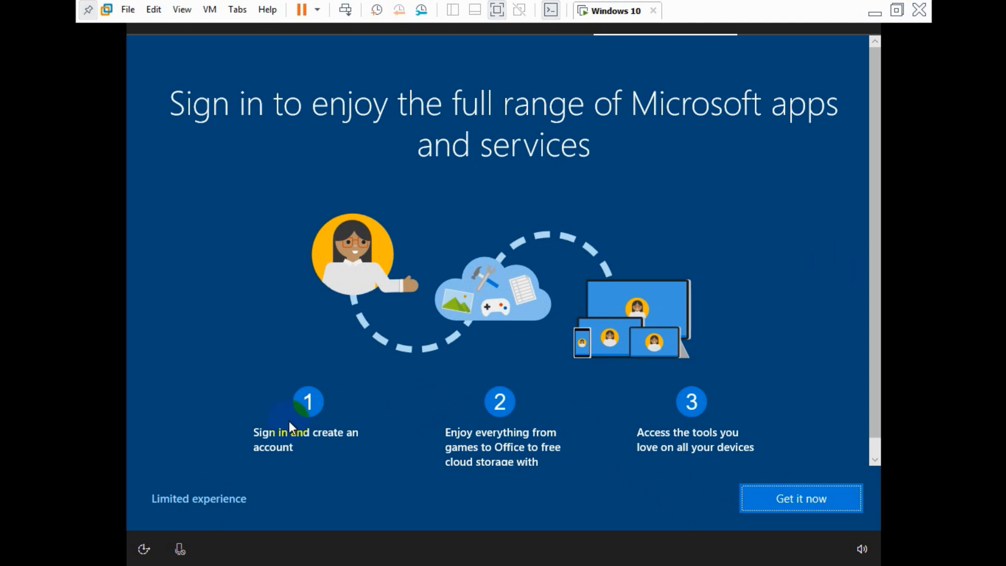
pyautogui.click(186, 492)
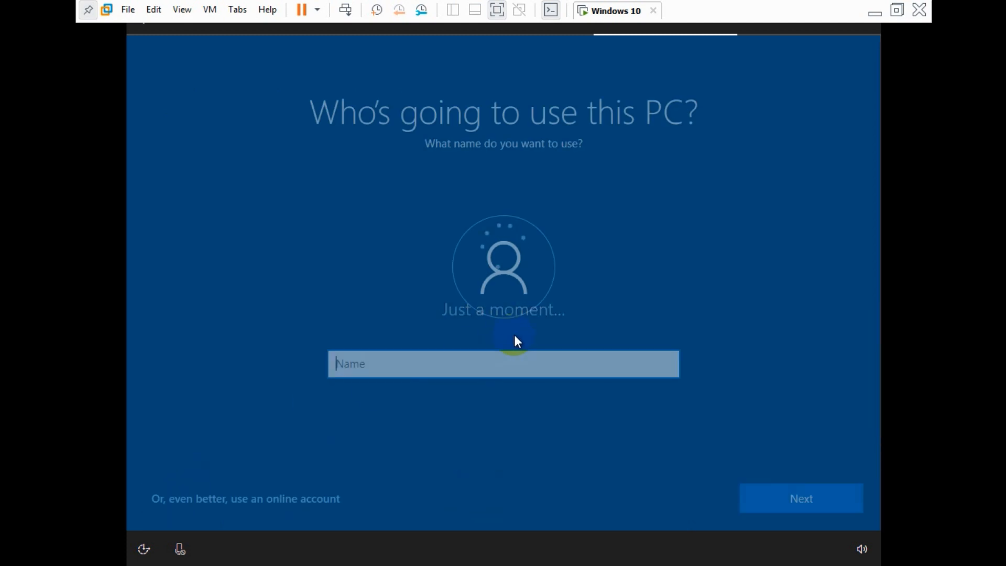
# Step: Enter the local account's user name, then set and confirm its password
pyautogui.click(458, 356)
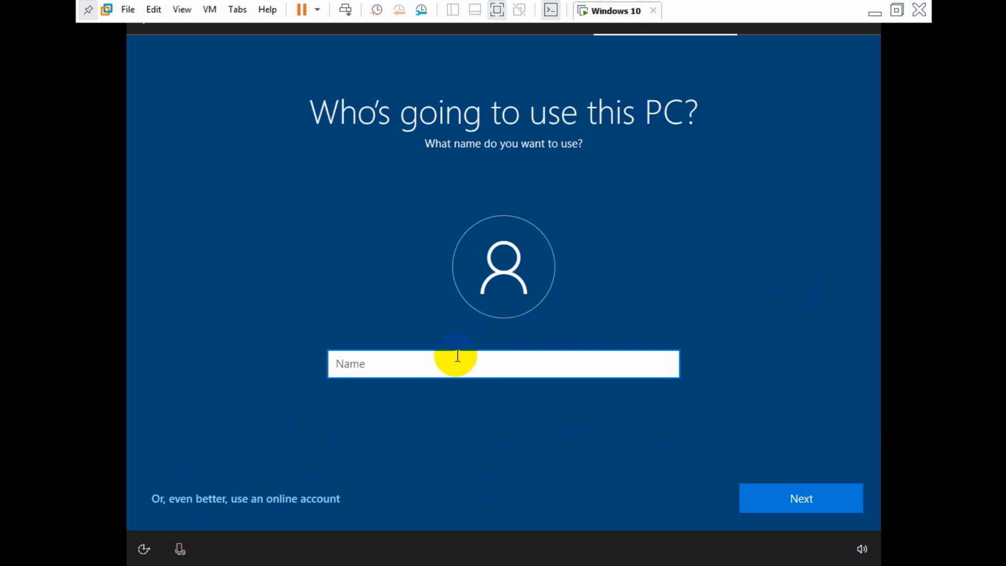
pyautogui.write('shemeer')
pyautogui.click(795, 490)
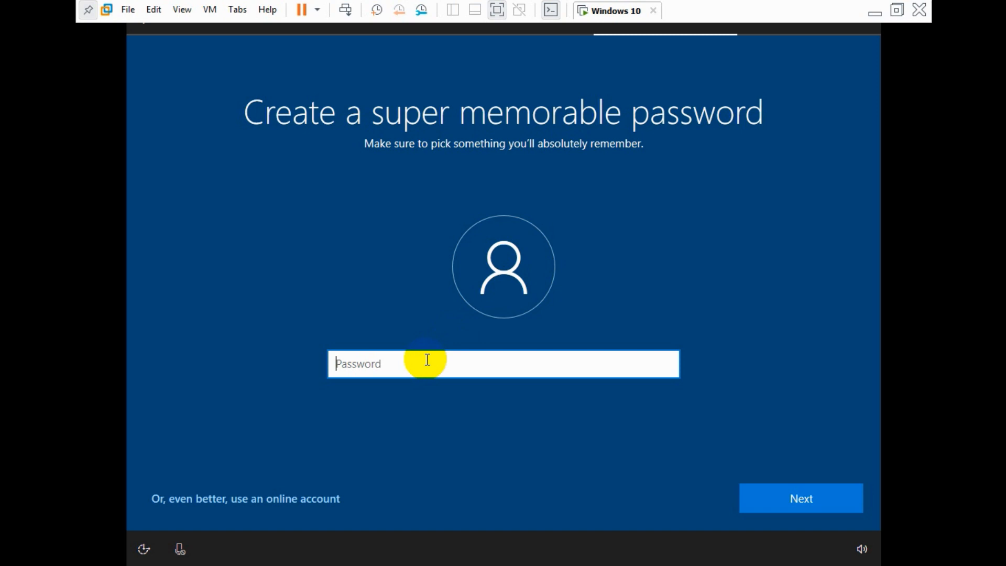
pyautogui.write('••••')
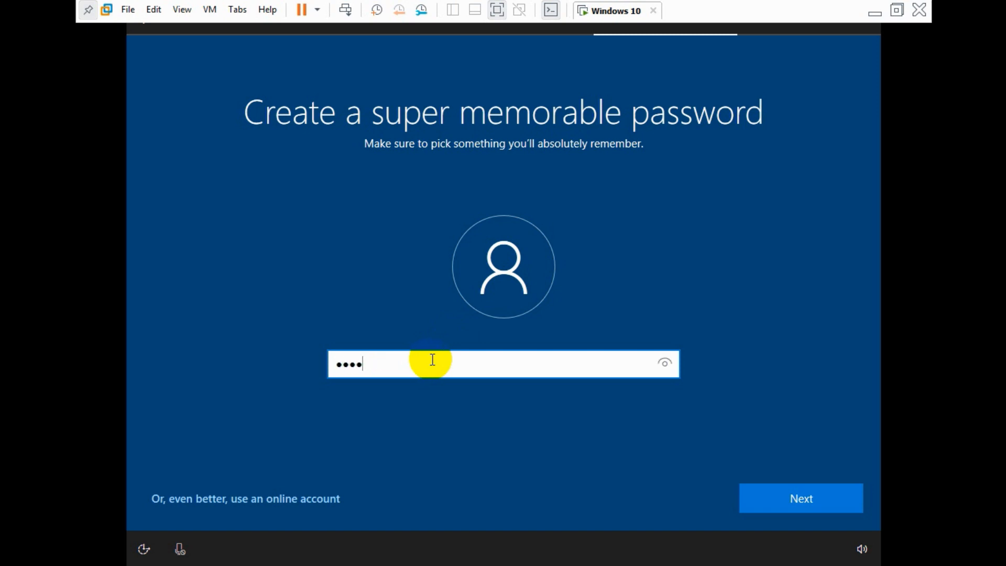
pyautogui.click(797, 503)
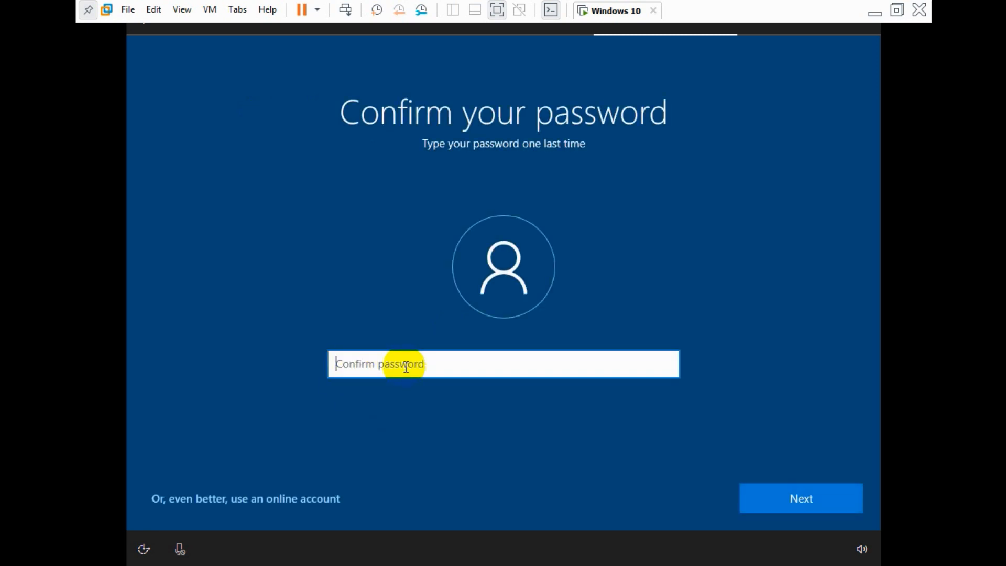
pyautogui.click(417, 368)
pyautogui.write('••••')
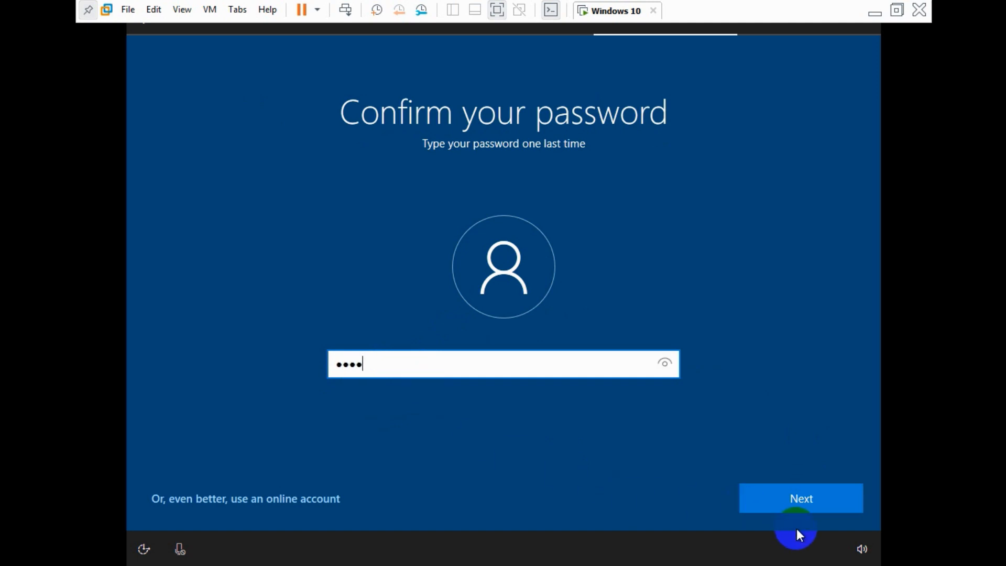
pyautogui.click(796, 506)
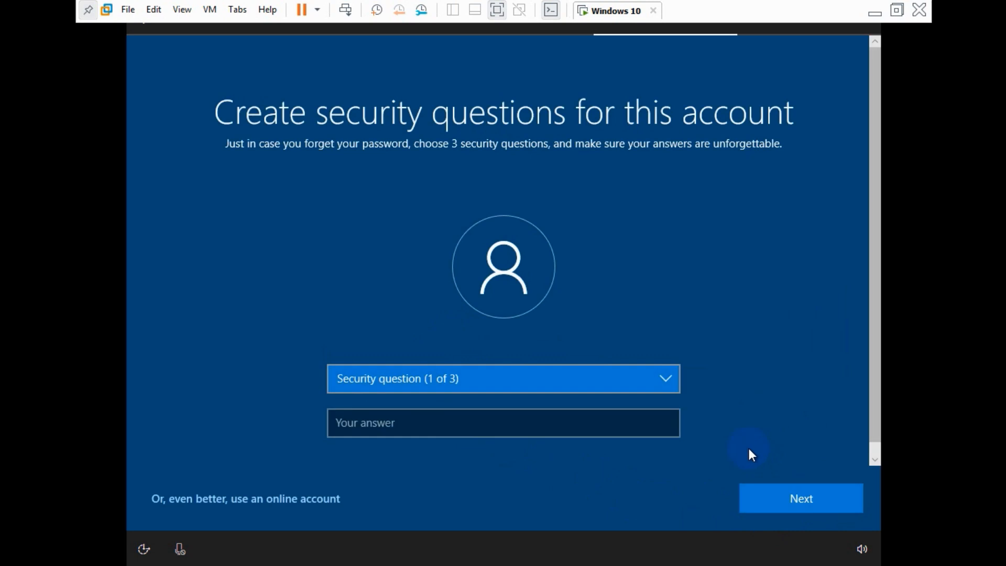
# Step: Answer the first pet's name and birth city security questions
pyautogui.click(521, 372)
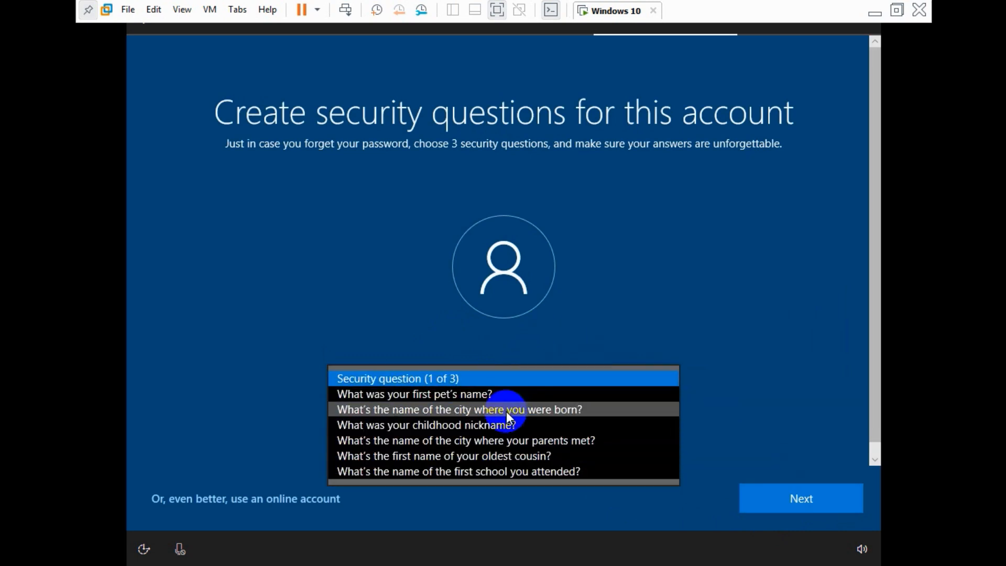
pyautogui.click(506, 398)
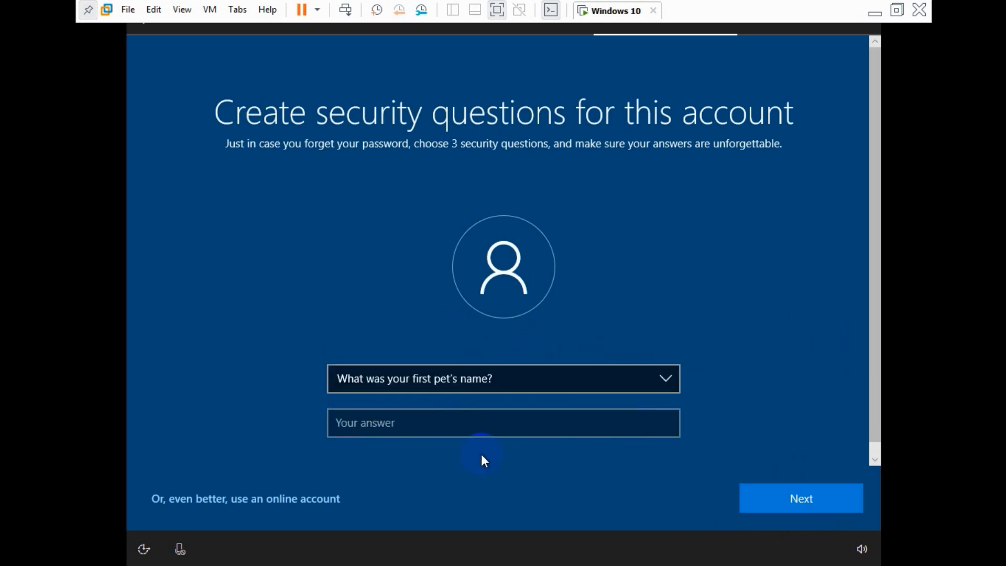
pyautogui.click(481, 431)
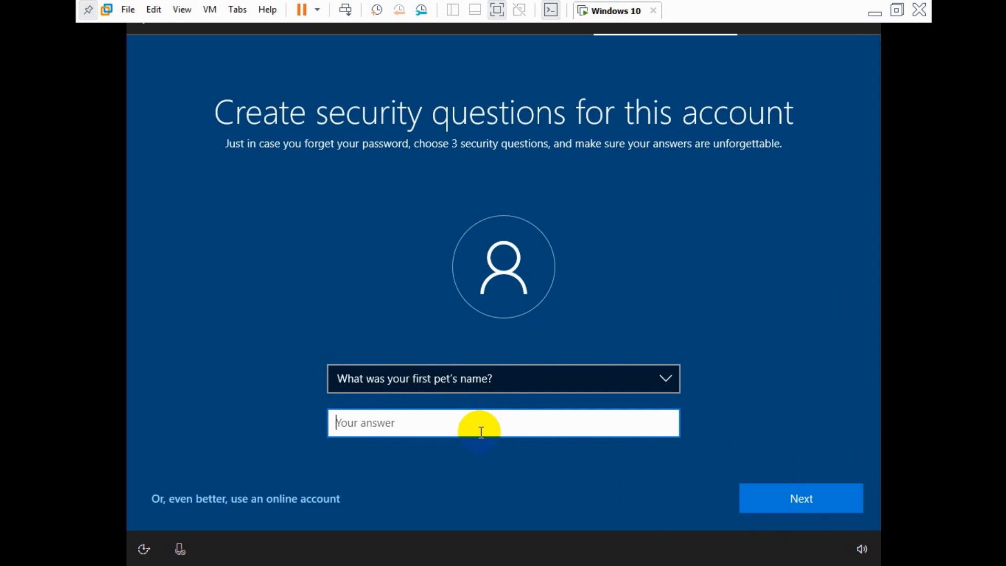
pyautogui.click(828, 488)
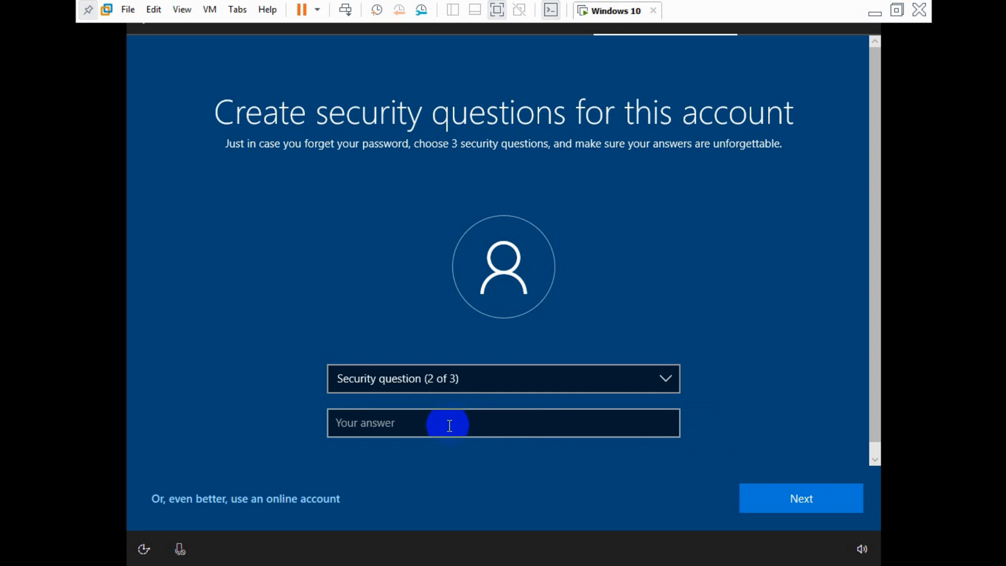
pyautogui.click(423, 386)
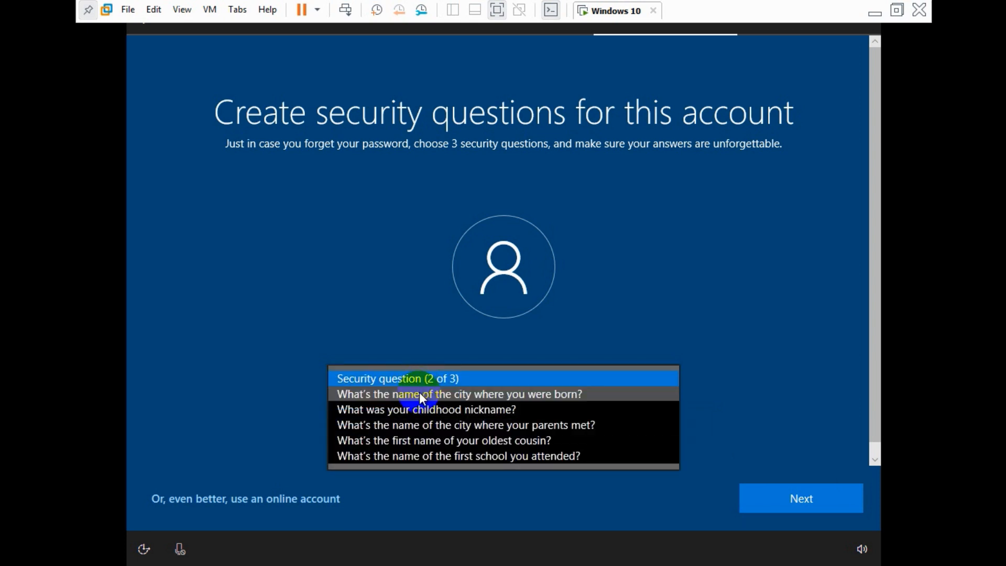
pyautogui.click(419, 394)
pyautogui.click(376, 422)
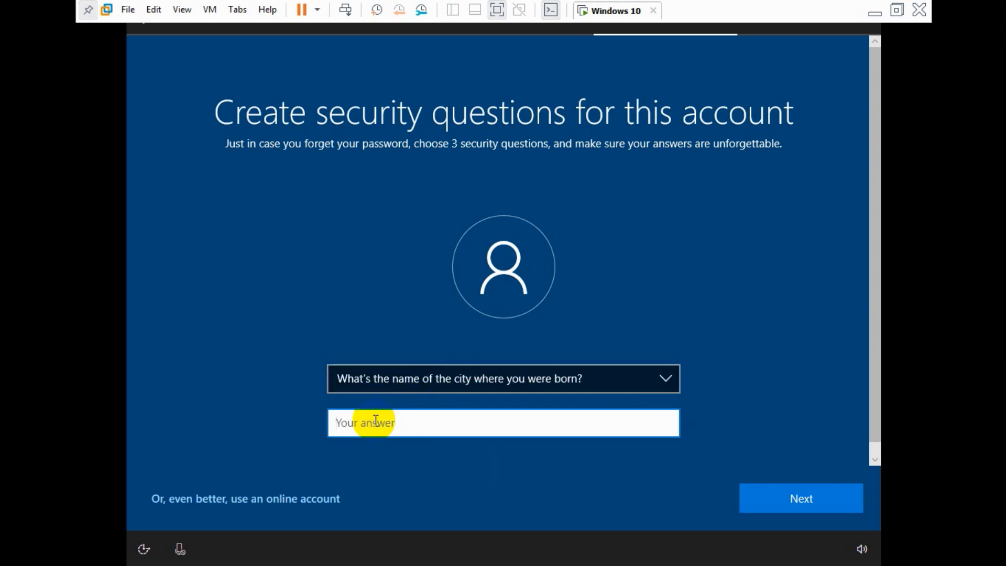
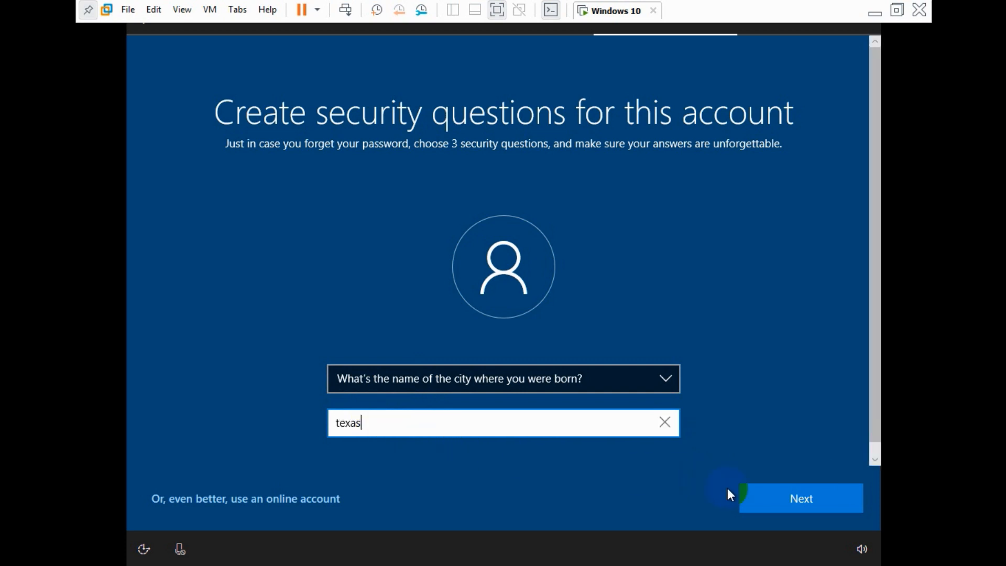
pyautogui.click(781, 501)
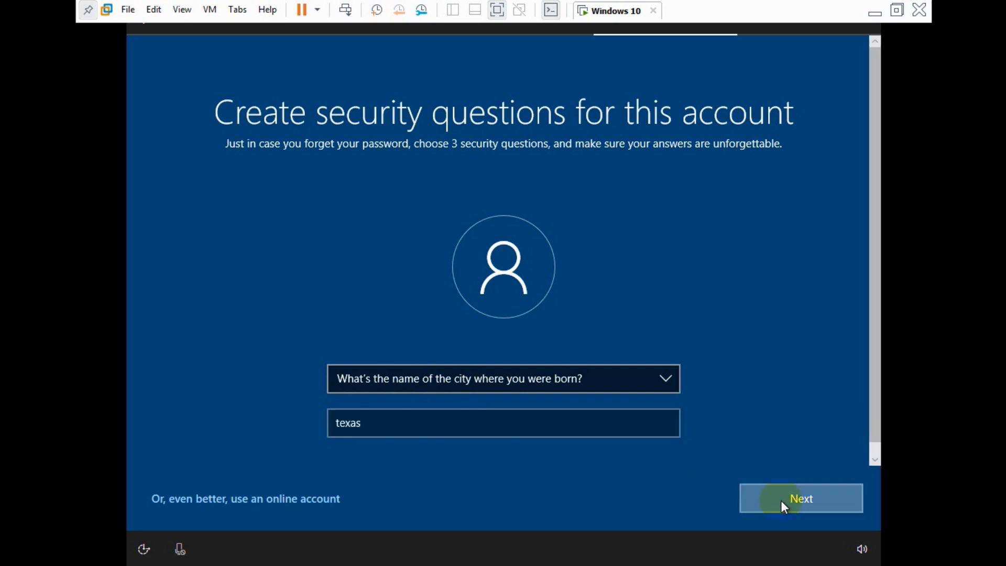
# Step: Answer the third security question, the city where your parents met
pyautogui.click(439, 379)
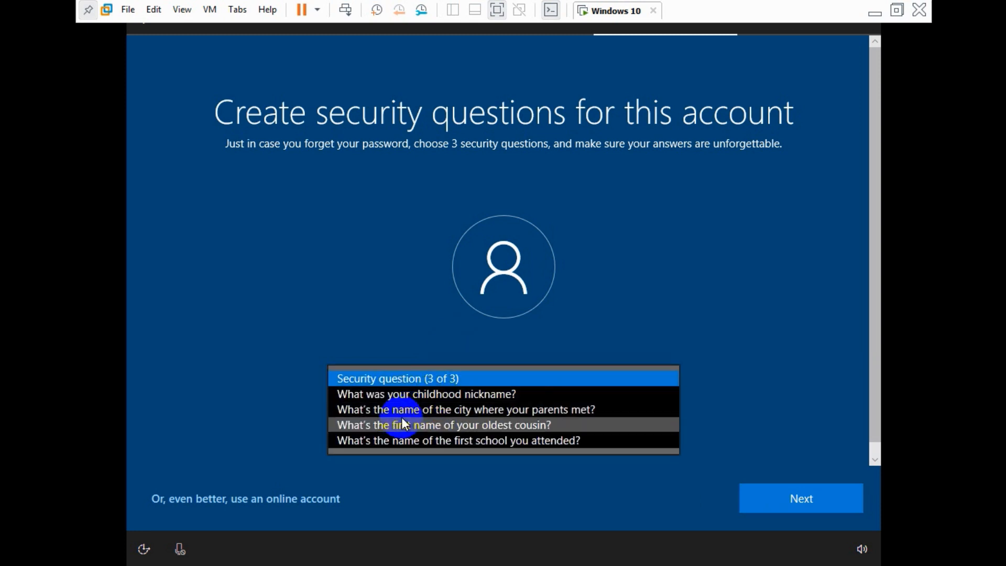
pyautogui.click(453, 413)
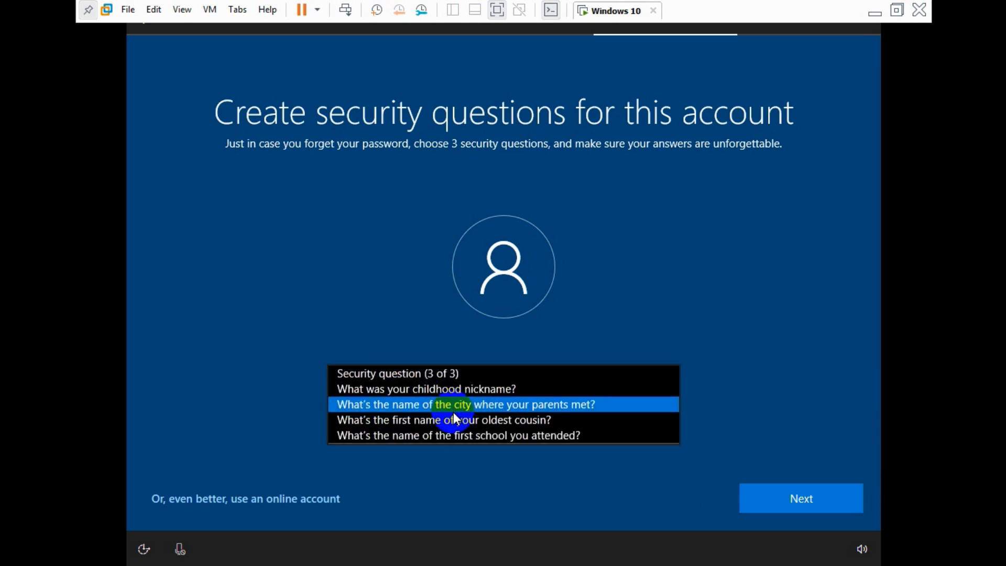
pyautogui.click(451, 429)
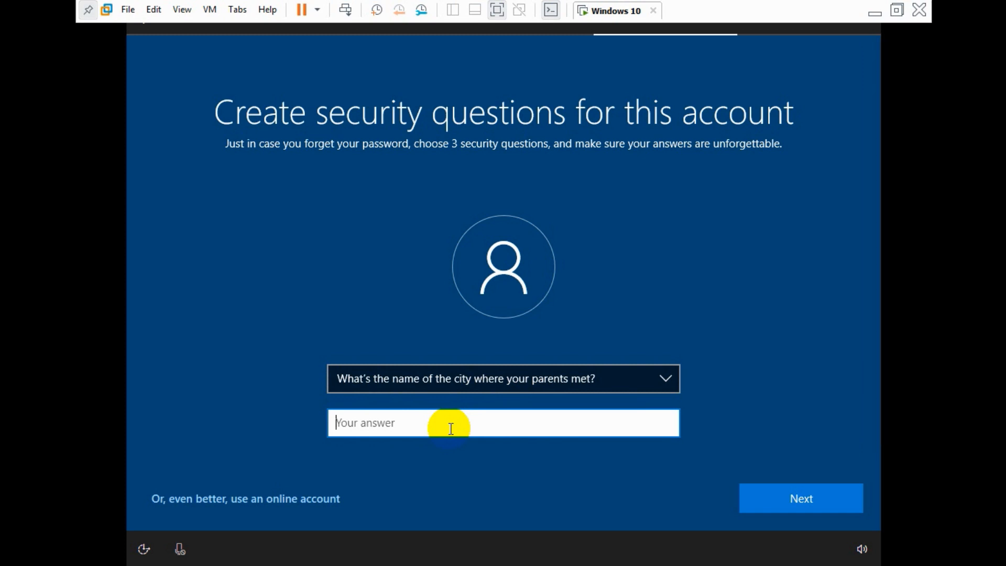
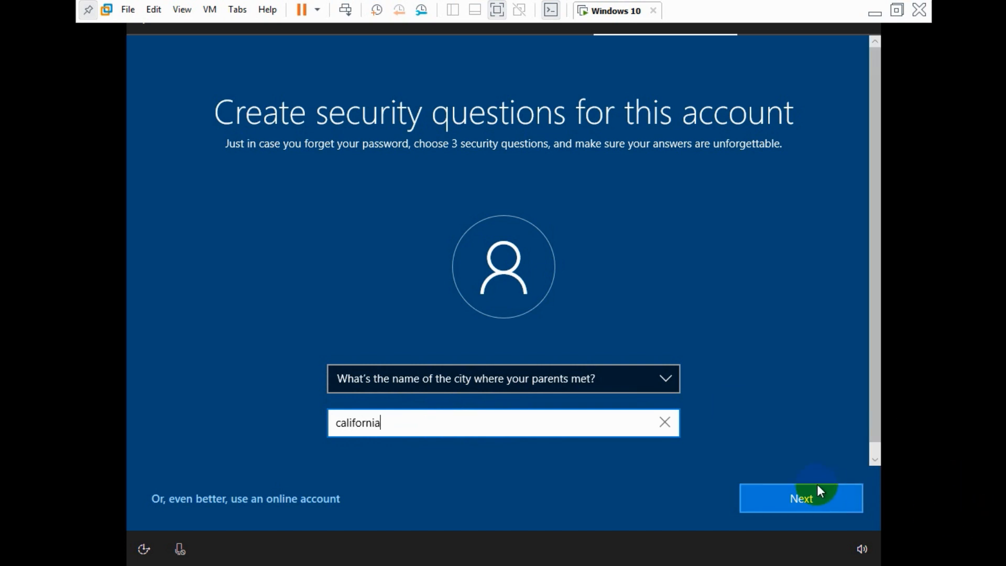
pyautogui.click(813, 493)
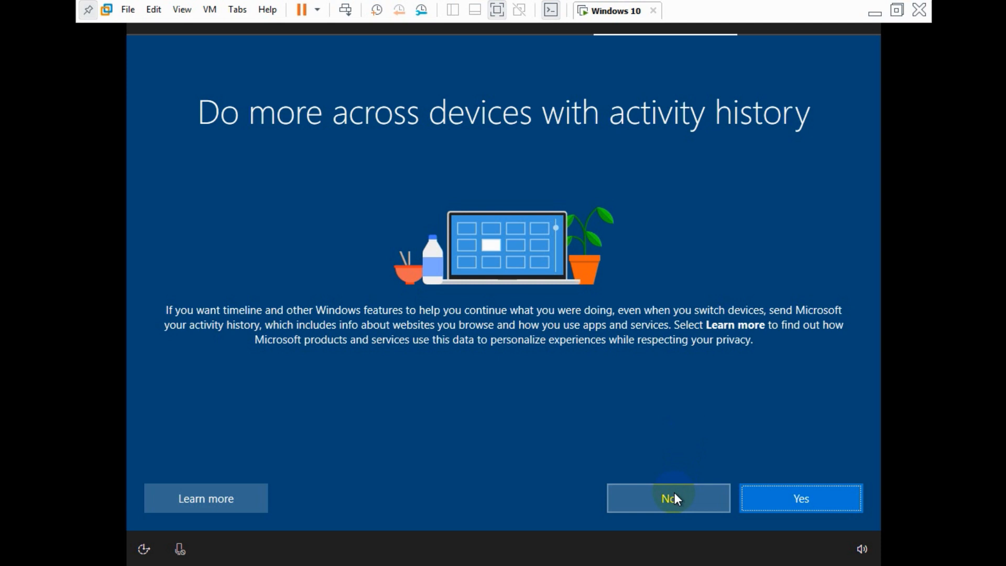
# Step: Decline activity history sharing and the Cortana assistant
pyautogui.click(674, 496)
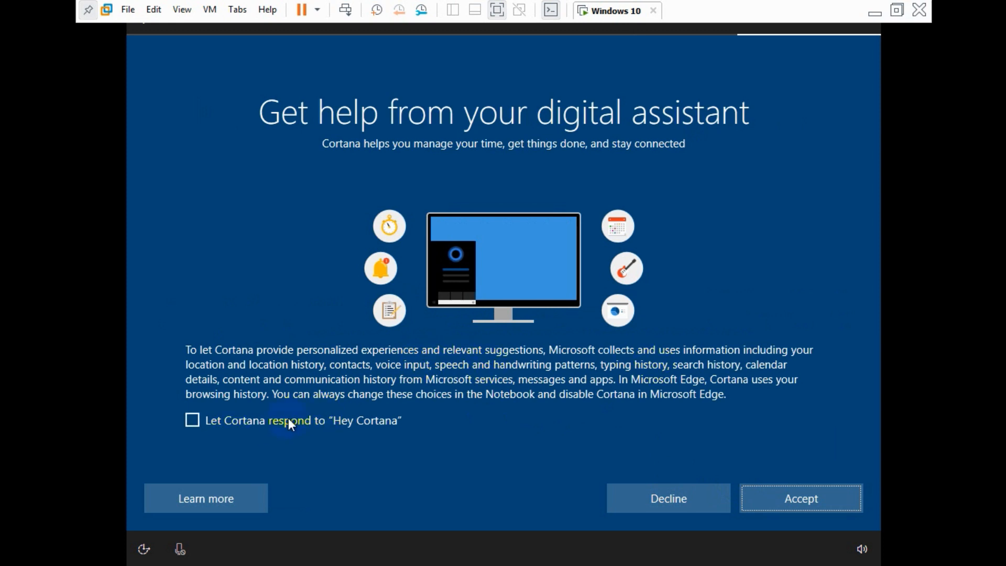
pyautogui.click(687, 490)
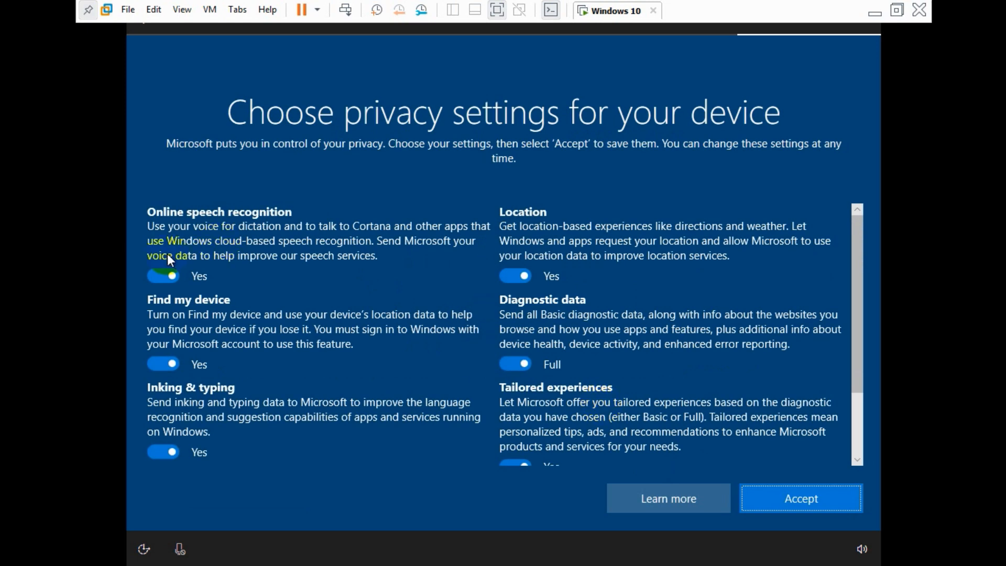
# Step: Set speech recognition, Find my device, inking & typing, advertising ID to No, and accept
pyautogui.click(166, 275)
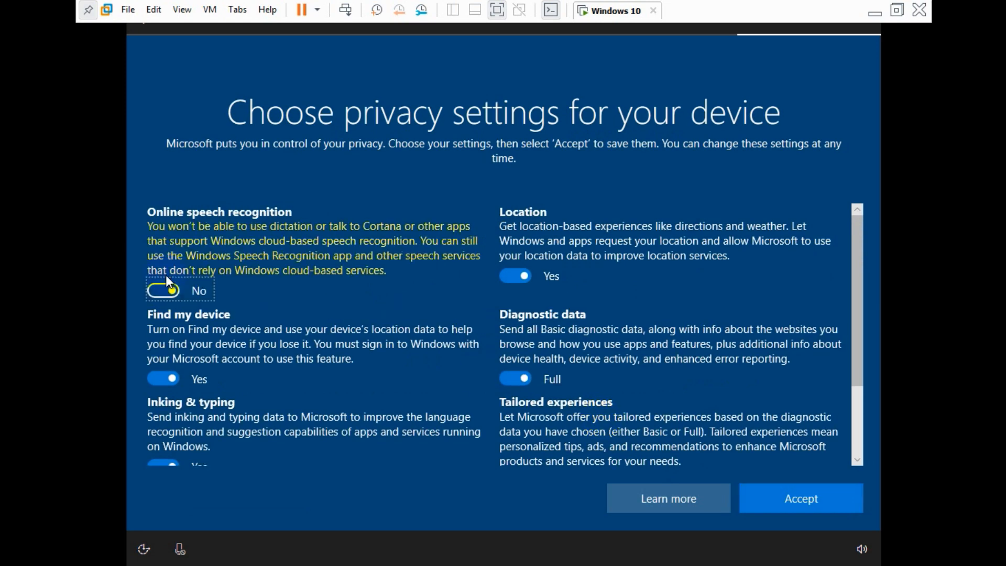
pyautogui.click(152, 381)
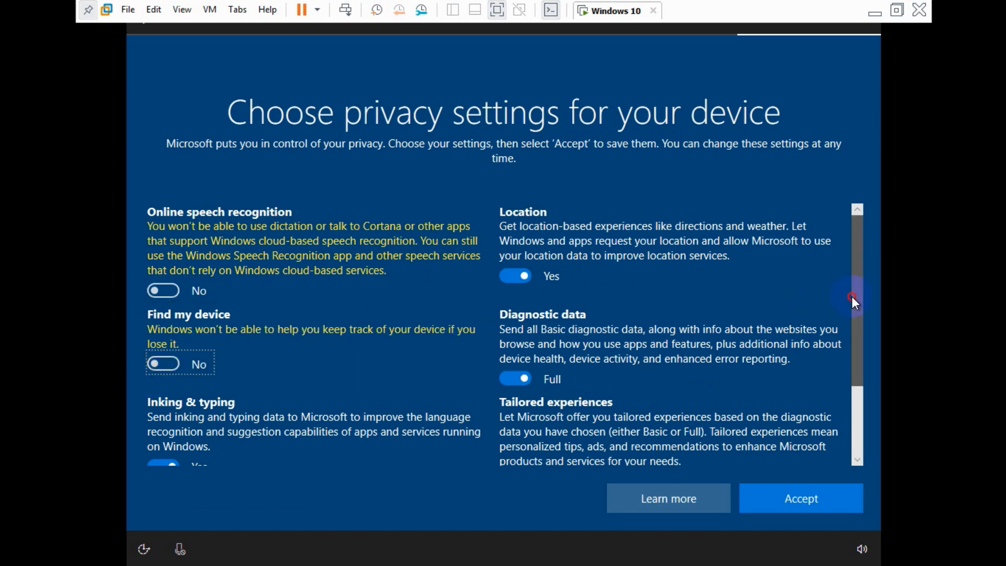
pyautogui.scroll(-1, 851, 296)
pyautogui.click(160, 422)
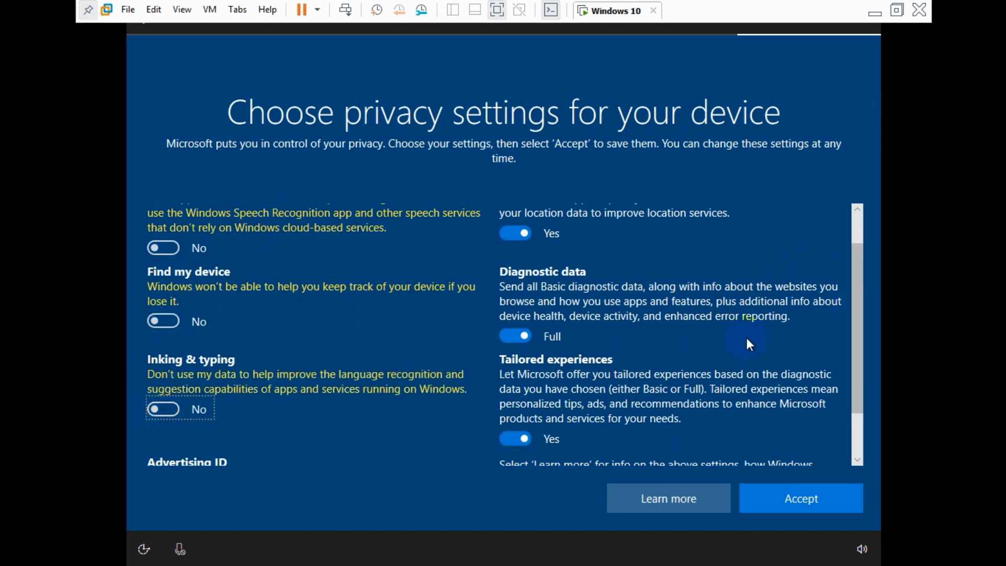
pyautogui.scroll(-2, 844, 367)
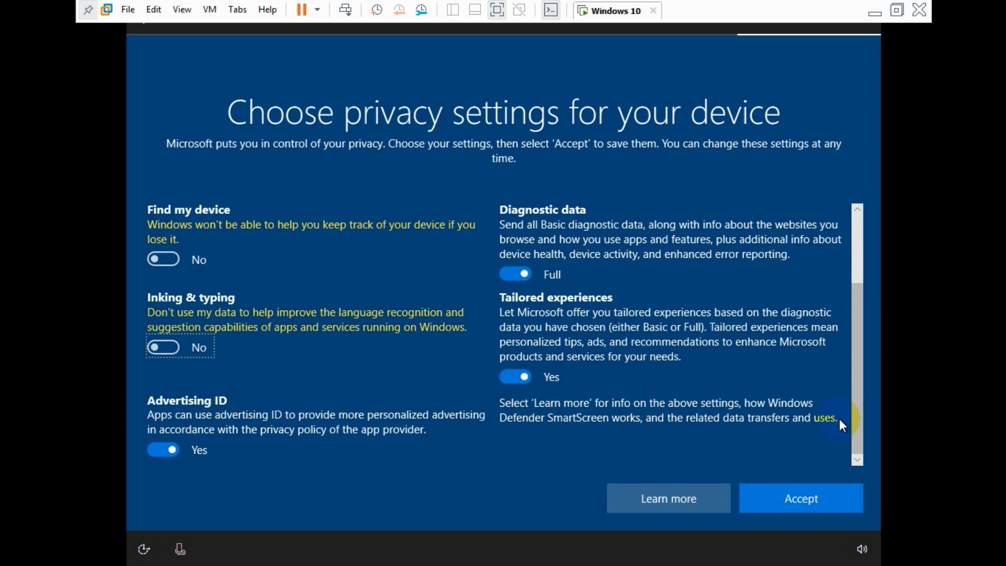
pyautogui.click(184, 448)
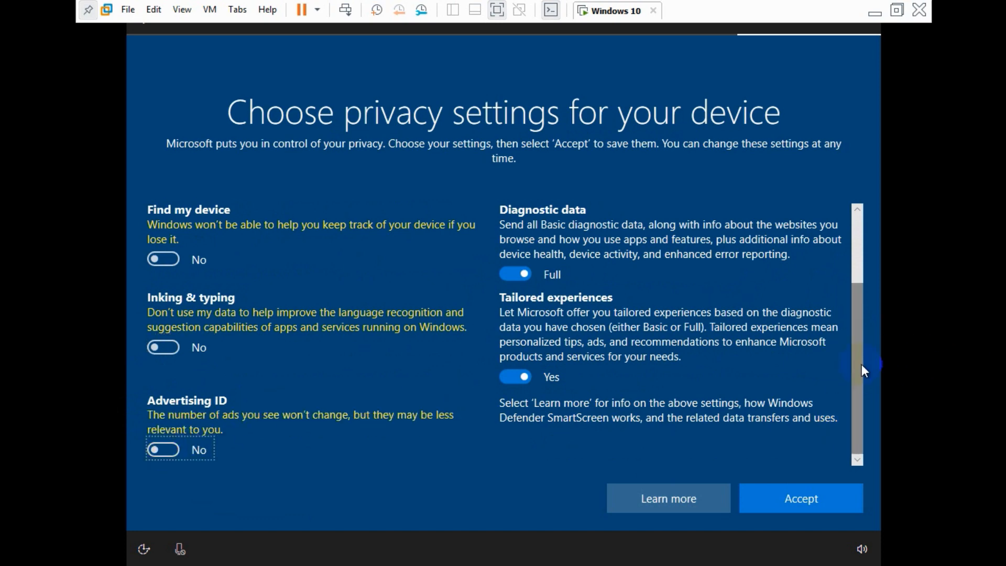
pyautogui.click(862, 231)
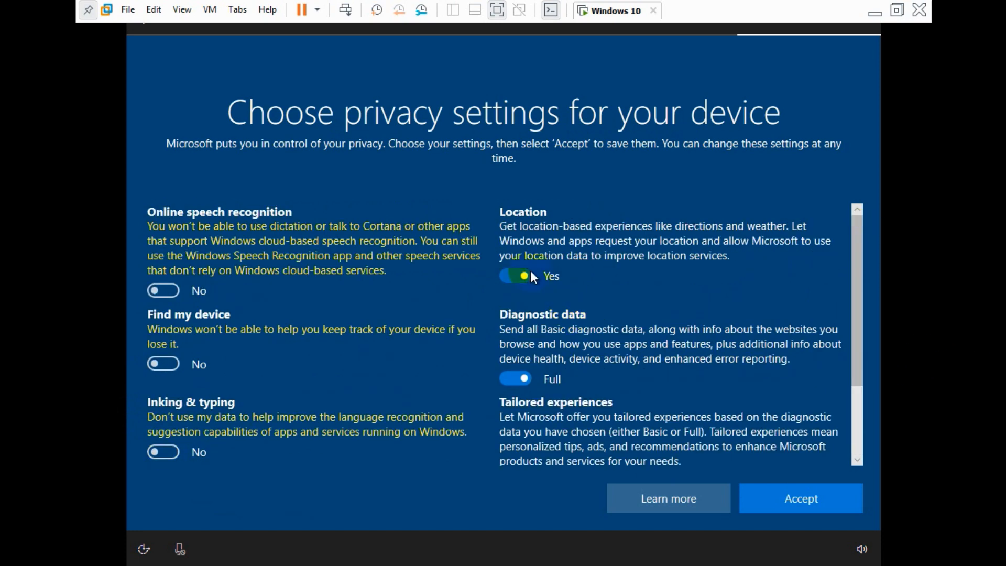
pyautogui.moveTo(862, 303); pyautogui.dragTo(848, 370)
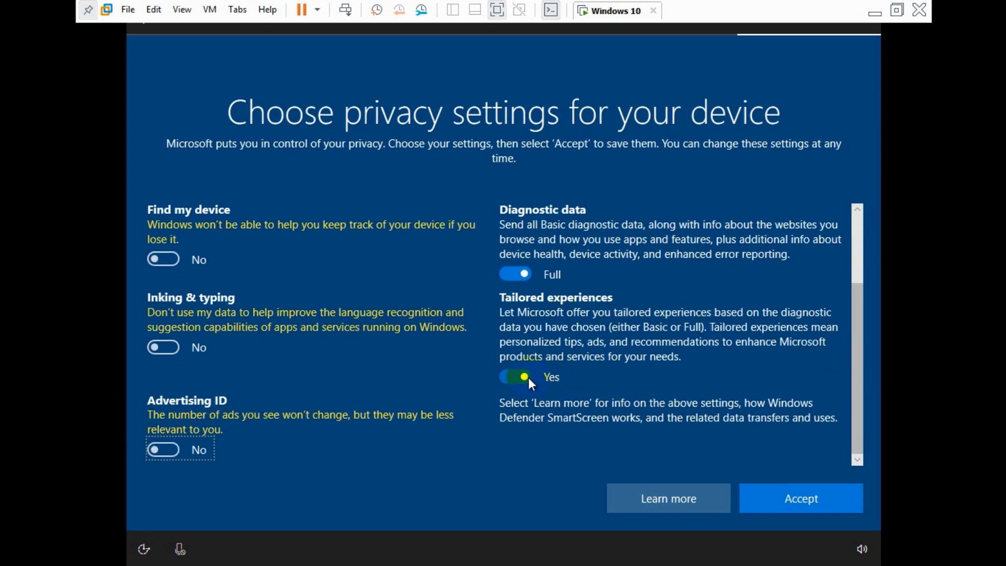
pyautogui.click(785, 498)
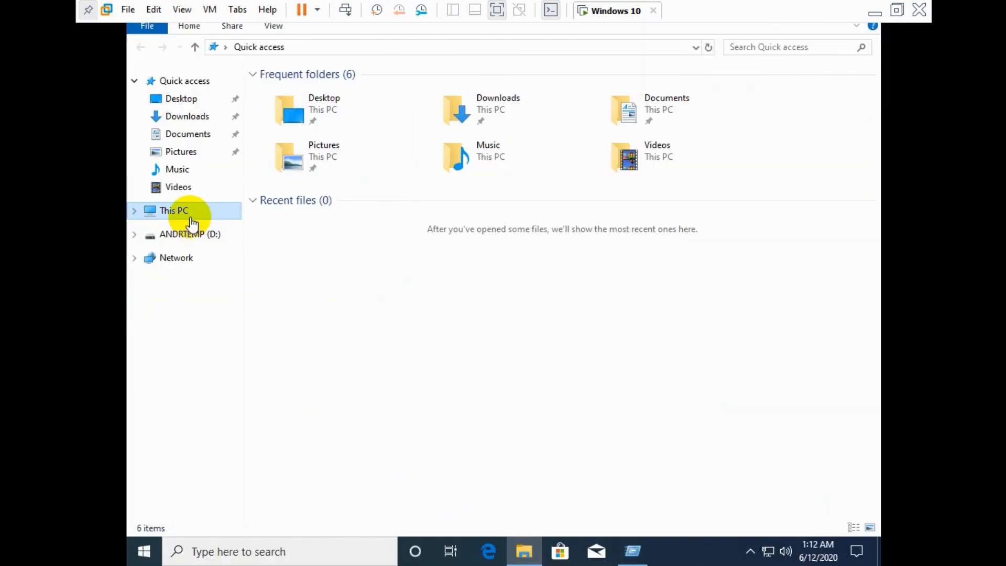
# Step: Show This PC's folders and three drives in File Explorer after setup finishes
pyautogui.click(192, 212)
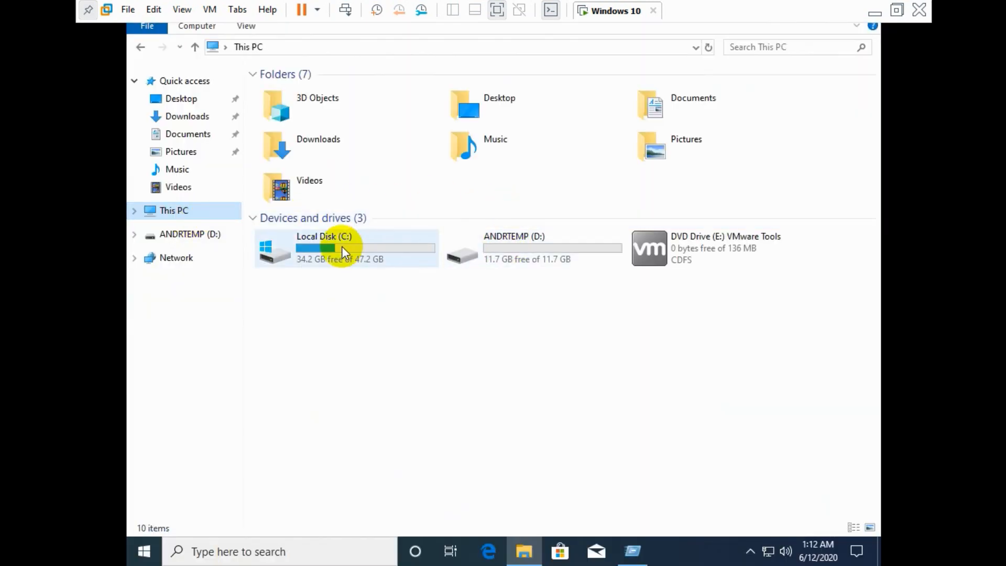
# Step: Browse Local Disk (C:), go back to This PC, and open Apps & features from the Computer tab
pyautogui.doubleClick(342, 246)
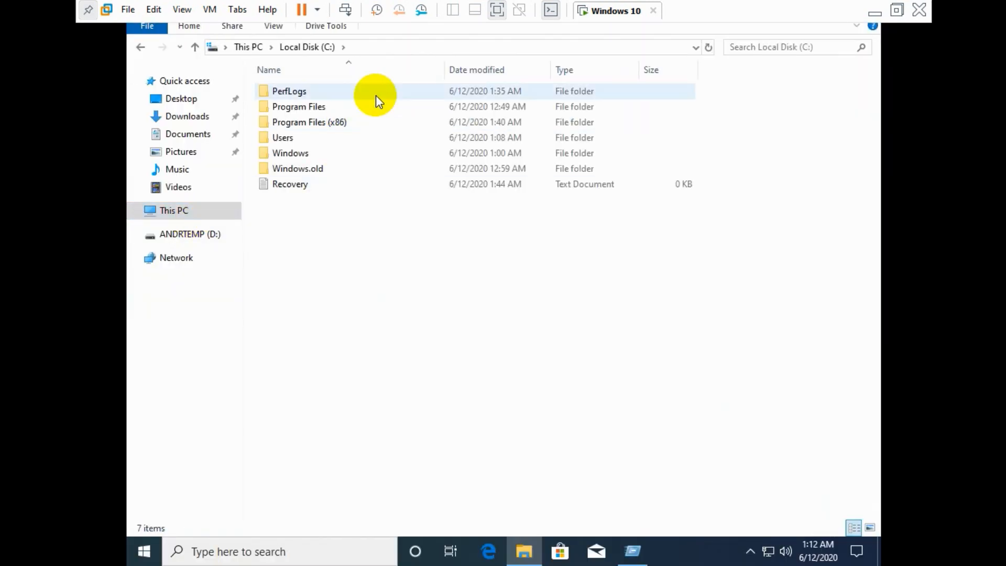
pyautogui.click(241, 47)
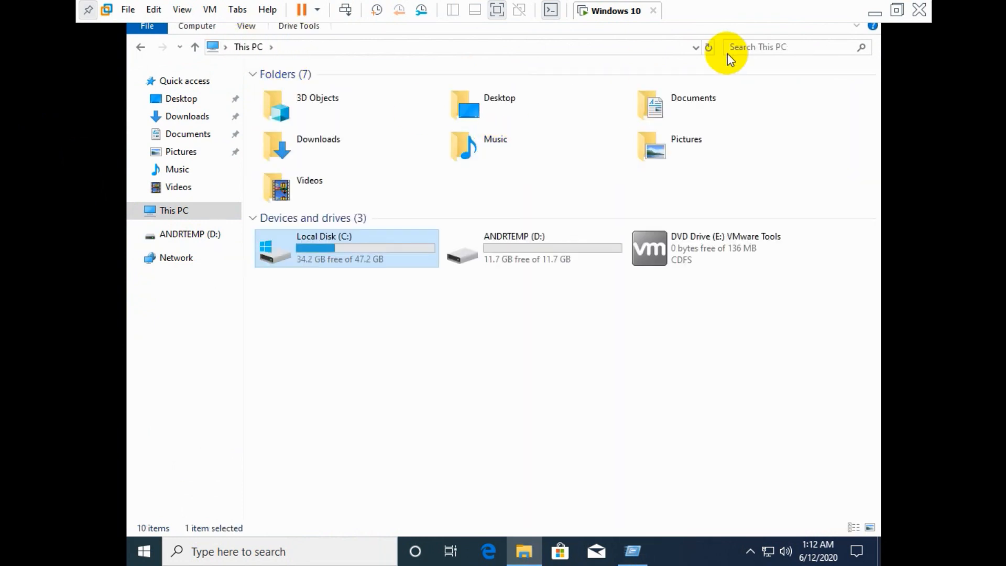
pyautogui.click(857, 26)
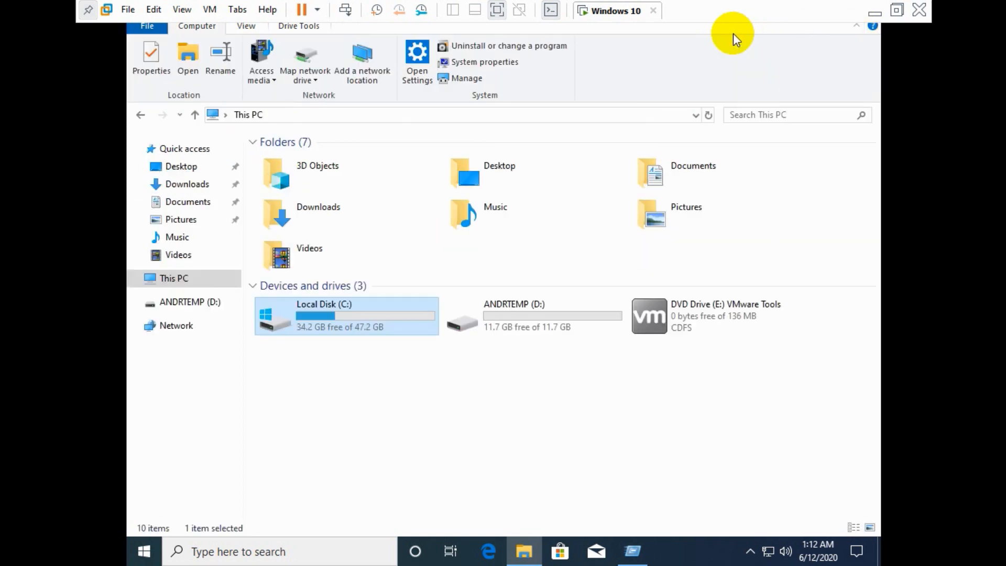
pyautogui.click(494, 45)
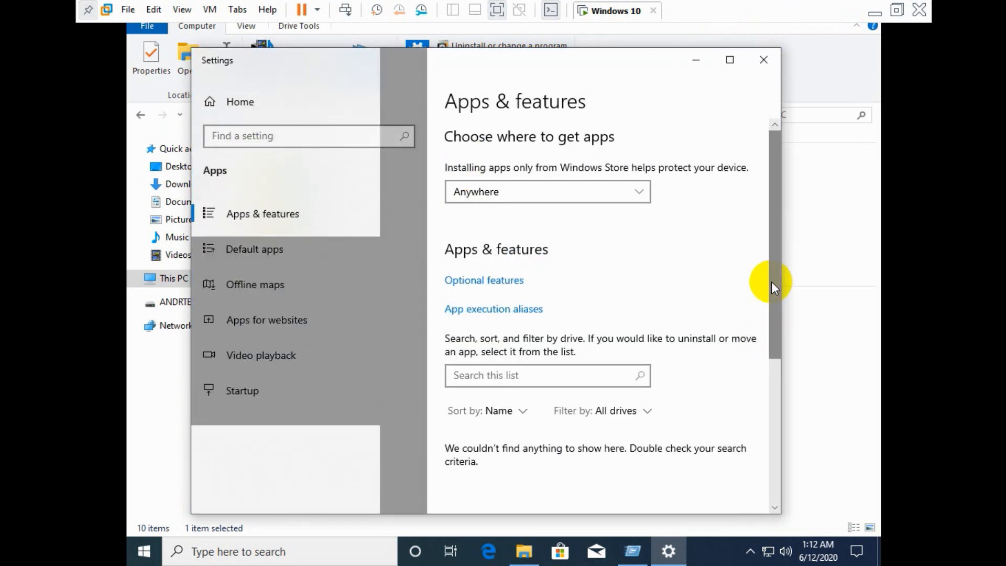
# Step: Scroll Apps & features, search it for 'vlc', clear the search, and close Settings
pyautogui.moveTo(773, 283); pyautogui.dragTo(775, 358)
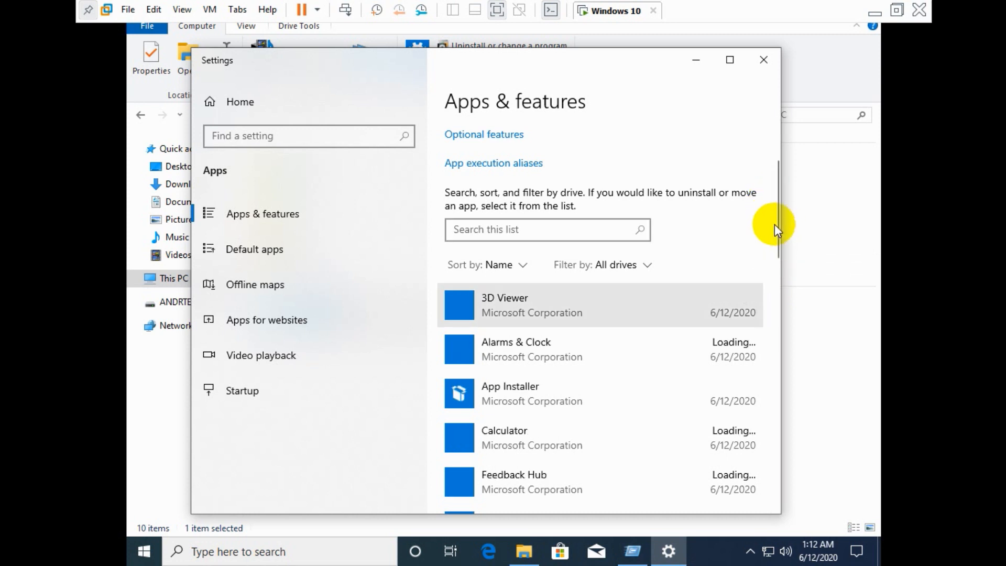
pyautogui.scroll(-5, 775, 225)
pyautogui.moveTo(775, 223); pyautogui.dragTo(753, 179)
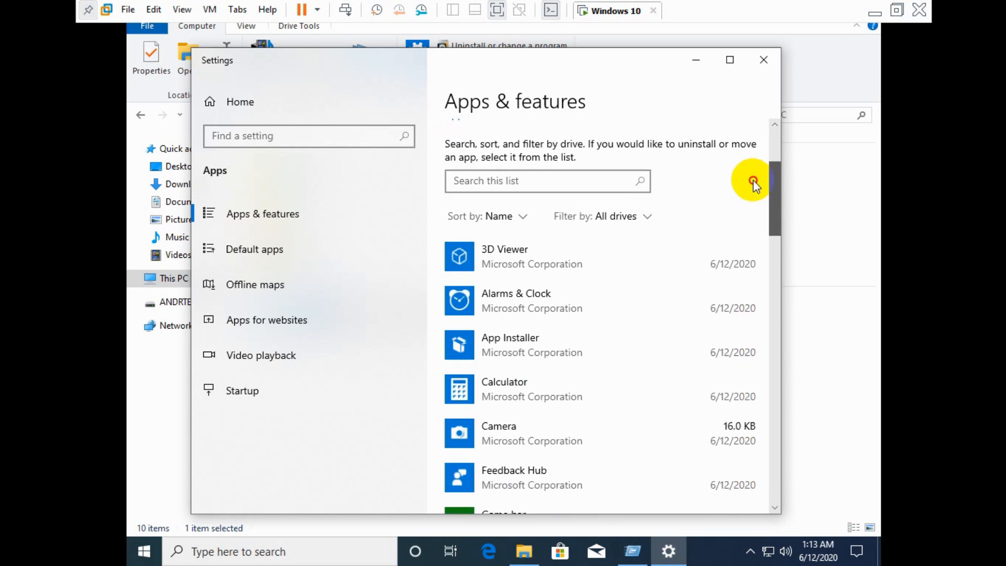
pyautogui.click(551, 184)
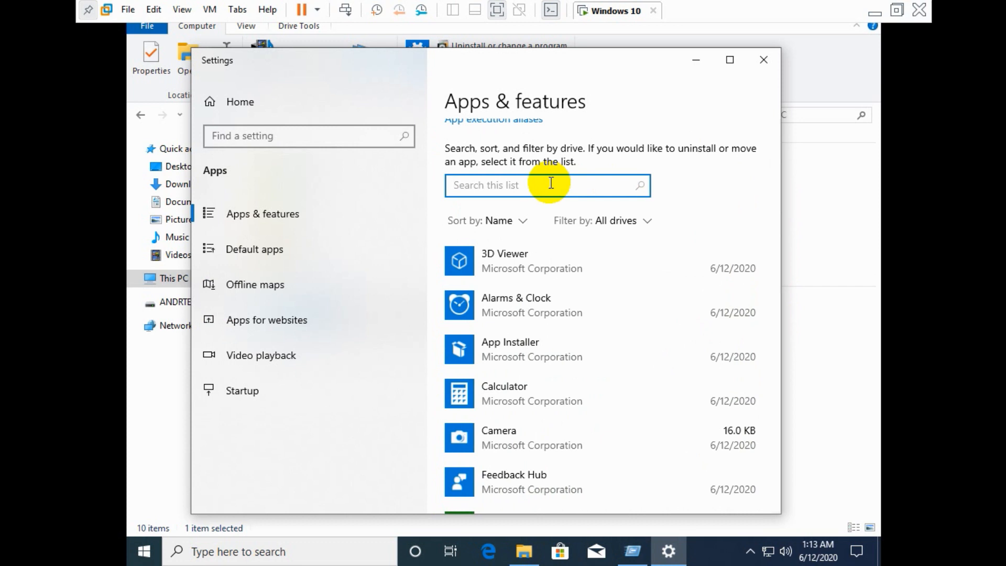
pyautogui.write('vlc')
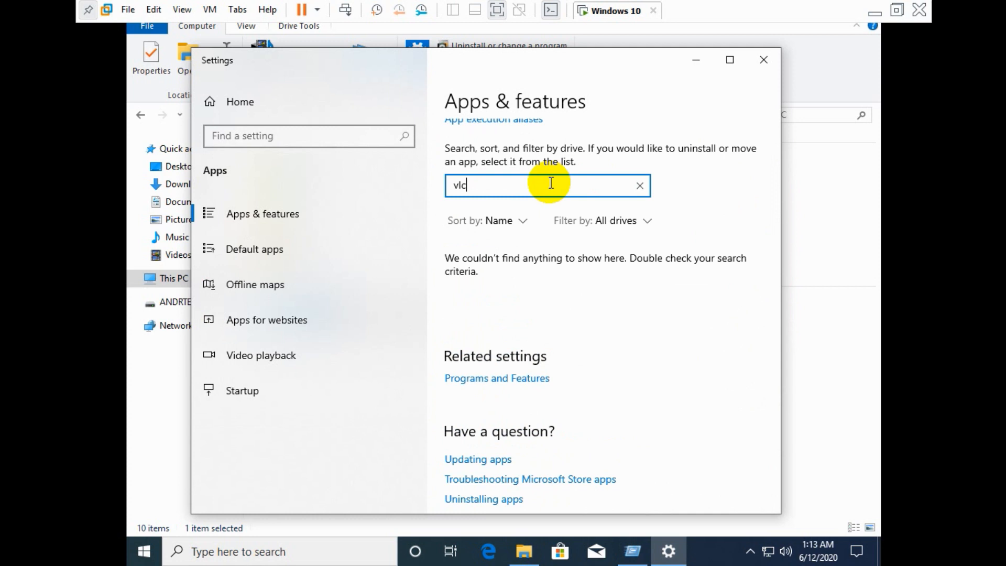
pyautogui.press('BackSpace')
pyautogui.press('BackSpace')
pyautogui.press('BackSpace')
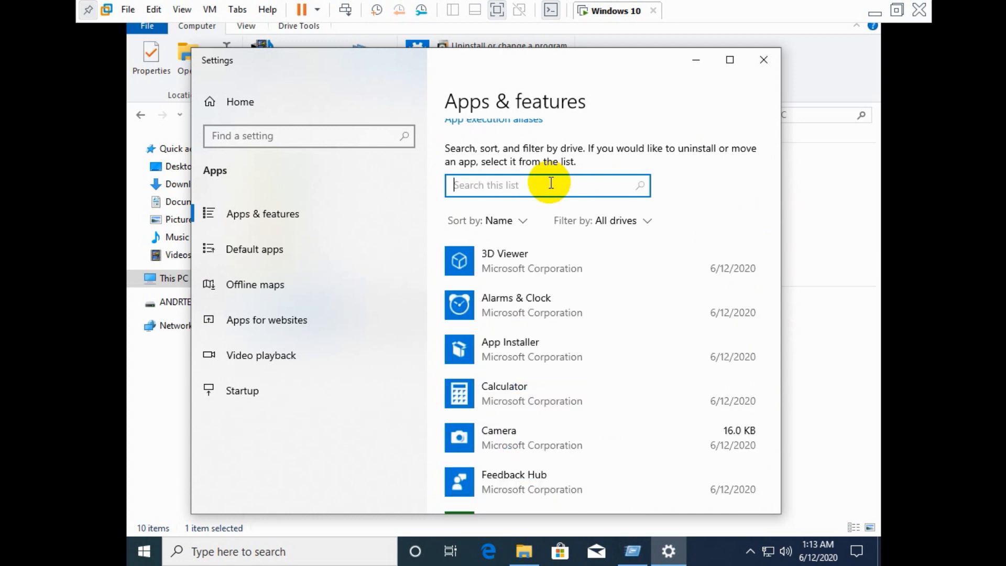
pyautogui.click(764, 60)
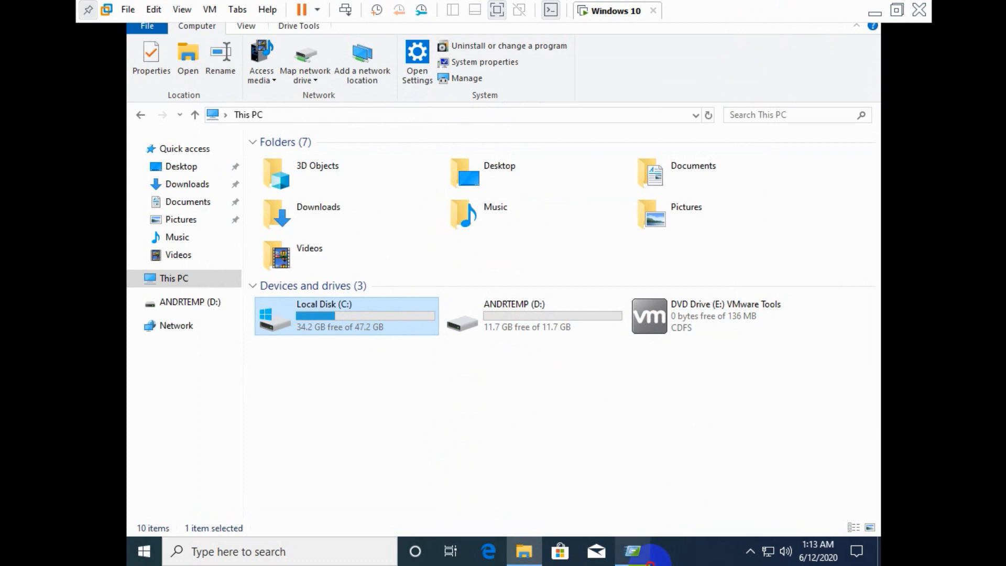
# Step: Open the Run dialog with Win+R and exit the VMware full-screen view
pyautogui.press('super+r')
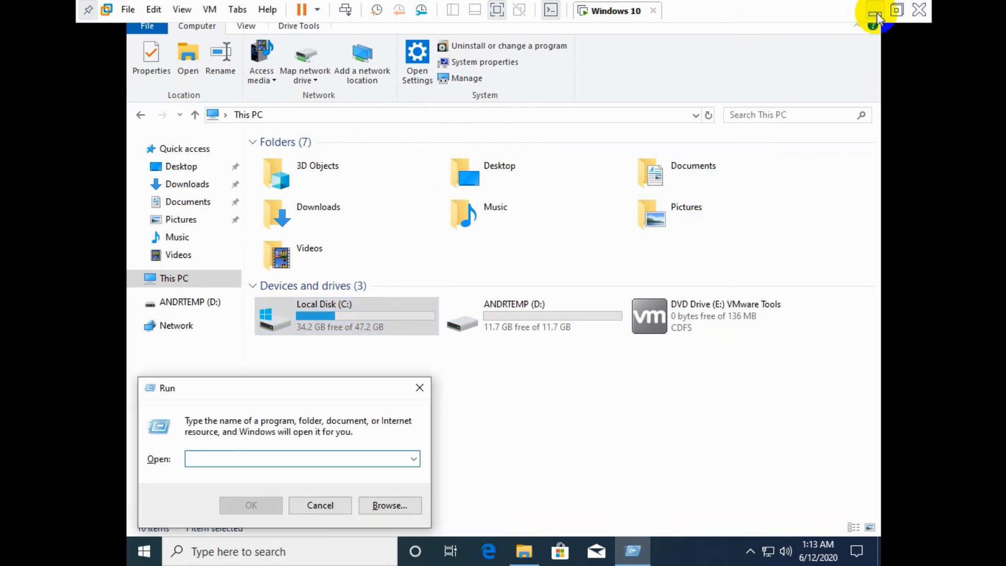
pyautogui.click(898, 9)
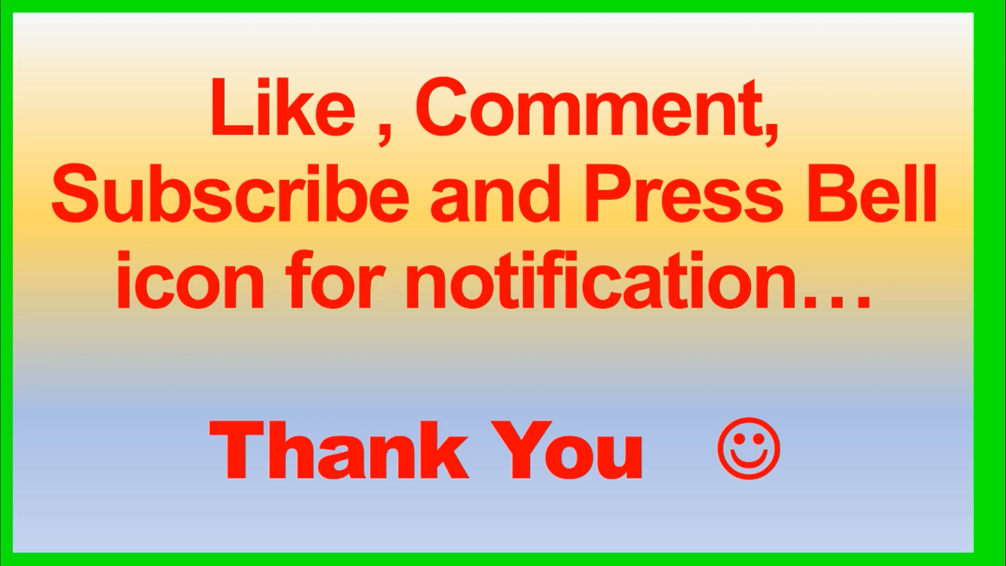